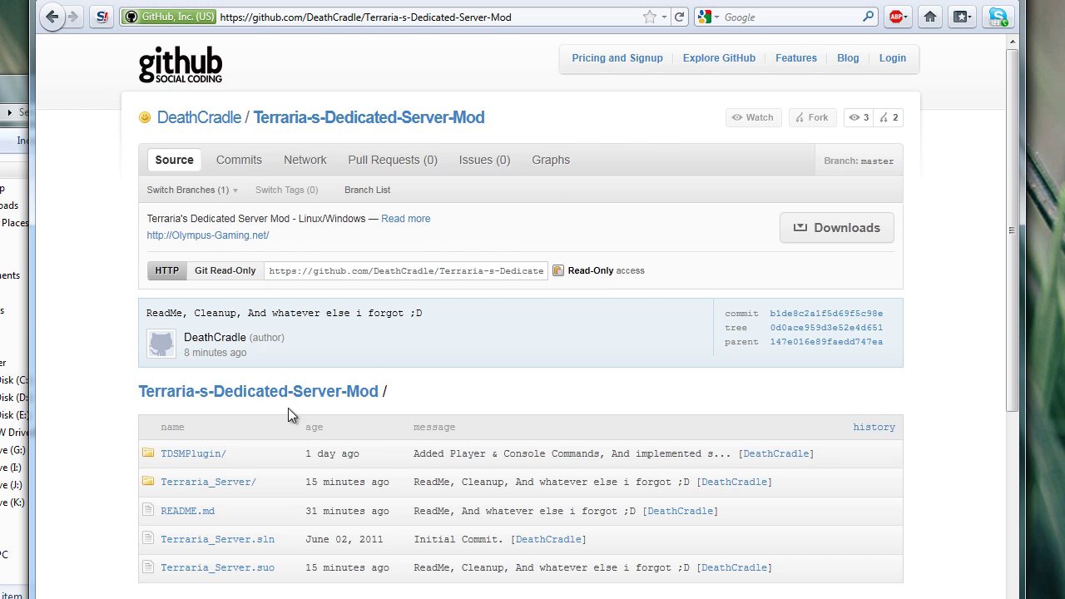
Look through the Terraria-s-Dedicated-Server-Mod repository's file list and README, and open its TDSMPlugin folder
scroll(74, 399, "down", 2)
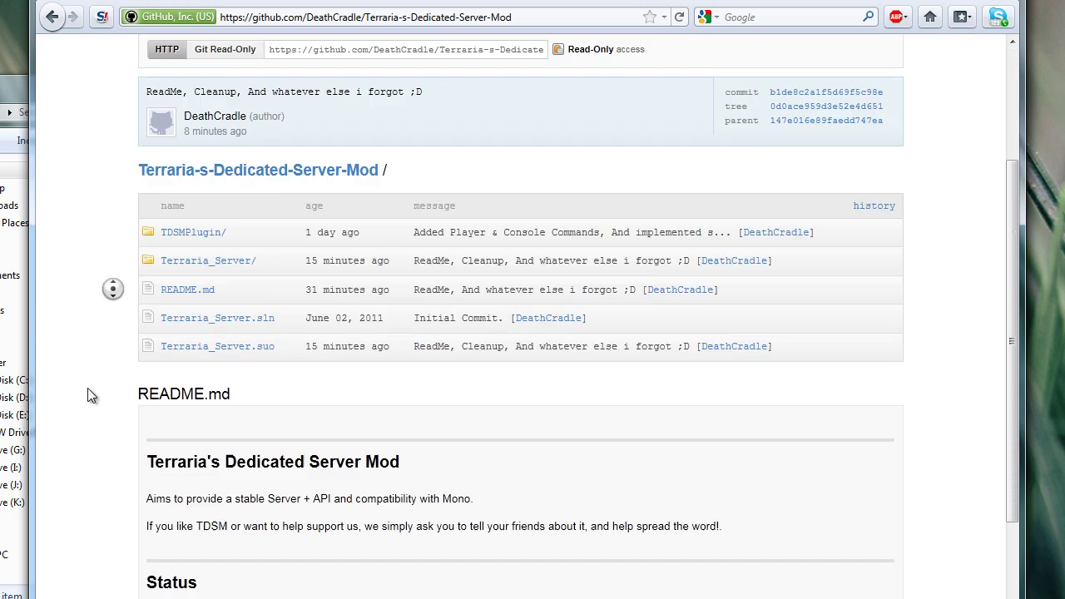
scroll(90, 392, "down", 4)
scroll(372, 372, "down", 1)
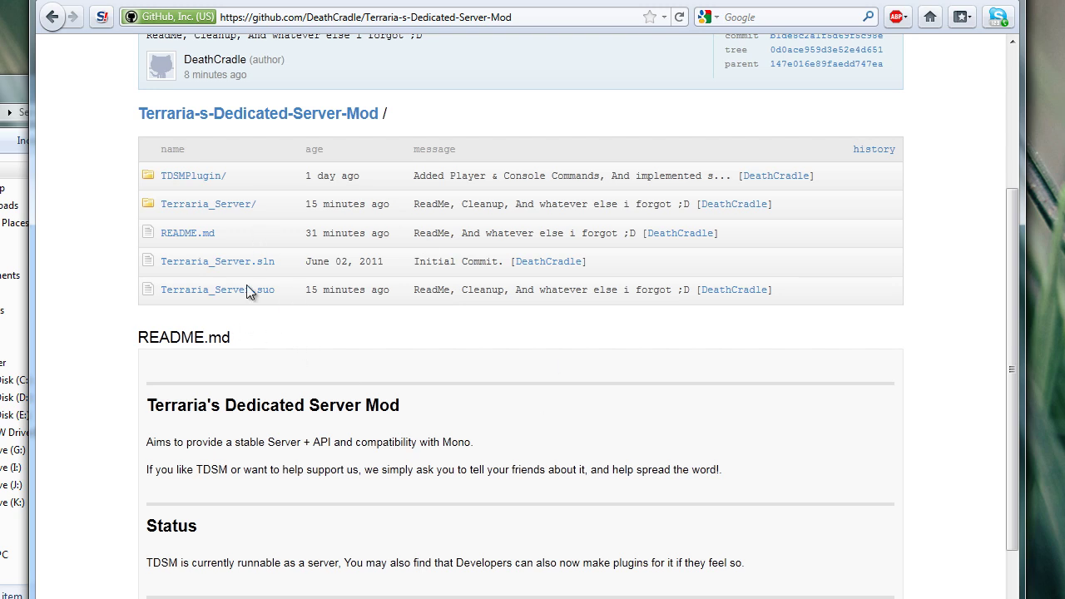
left_click_drag(258, 346, 265, 195)
left_click_drag(403, 361, 300, 194)
left_click(327, 337)
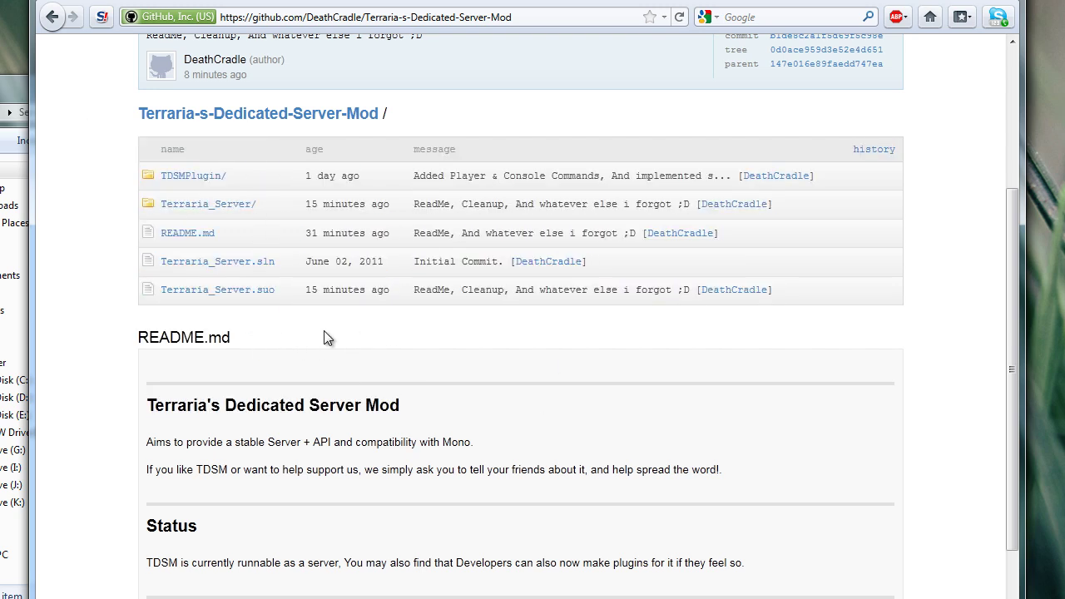
left_click(173, 177)
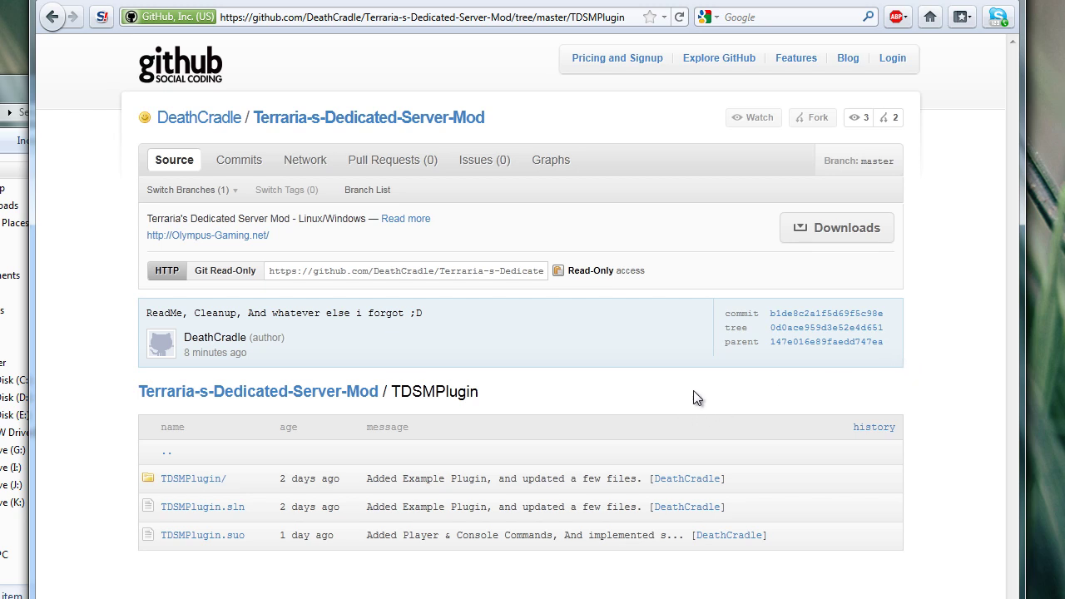
left_click_drag(713, 406, 221, 93)
left_click_drag(627, 405, 450, 73)
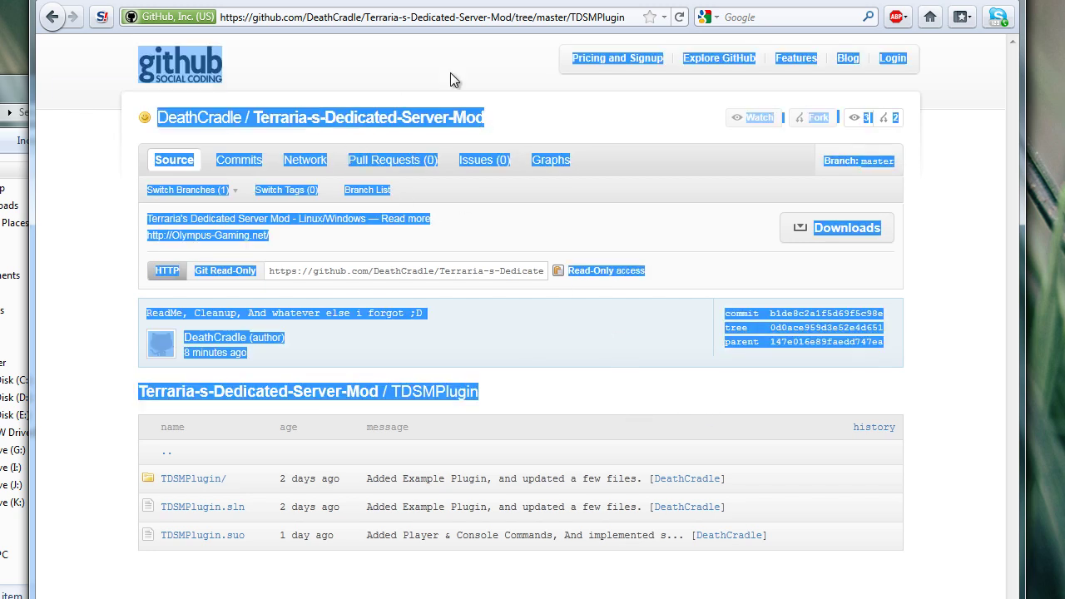
left_click(620, 427)
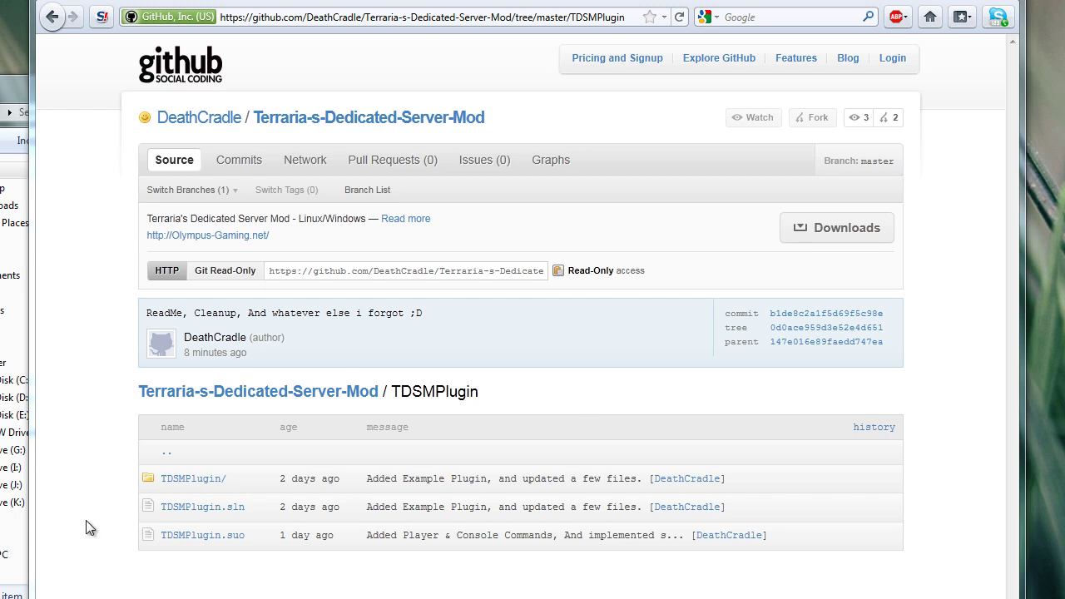
Switch to the Server folder in Windows Explorer, launch Terraria_Server.exe and move its console window fully into view
left_click(13, 583)
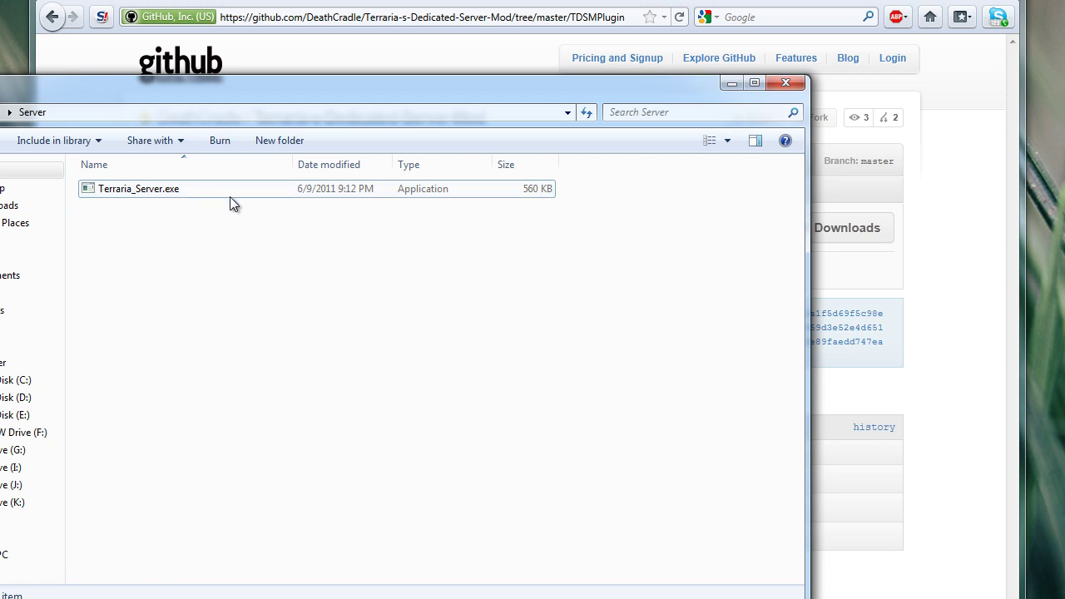
left_click(310, 189)
left_click(371, 243)
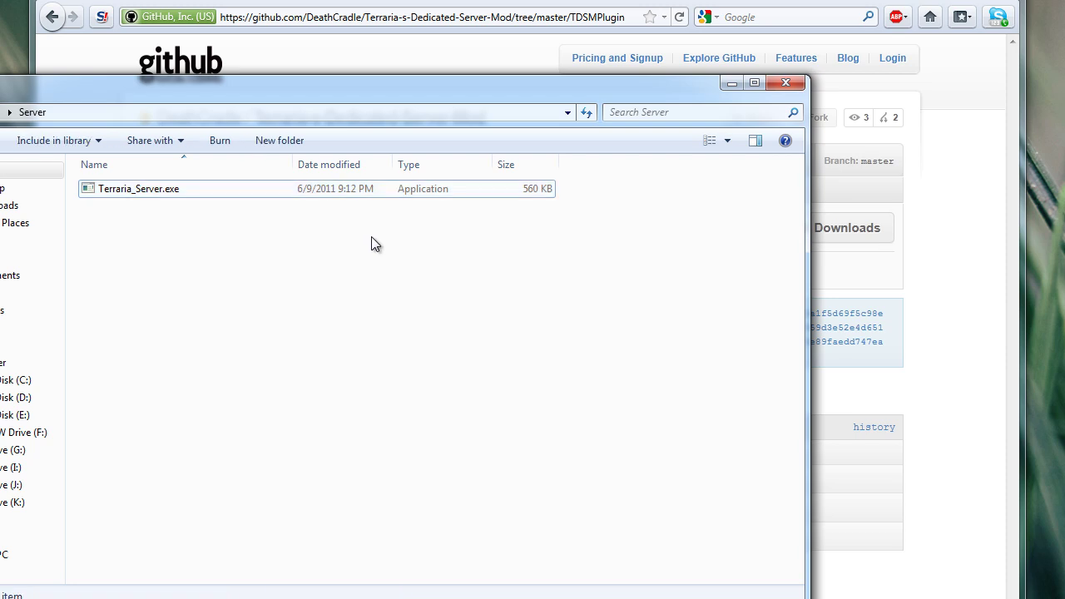
left_click(320, 189)
left_click(299, 244)
left_click(195, 194)
left_click(207, 283)
double_click(250, 191)
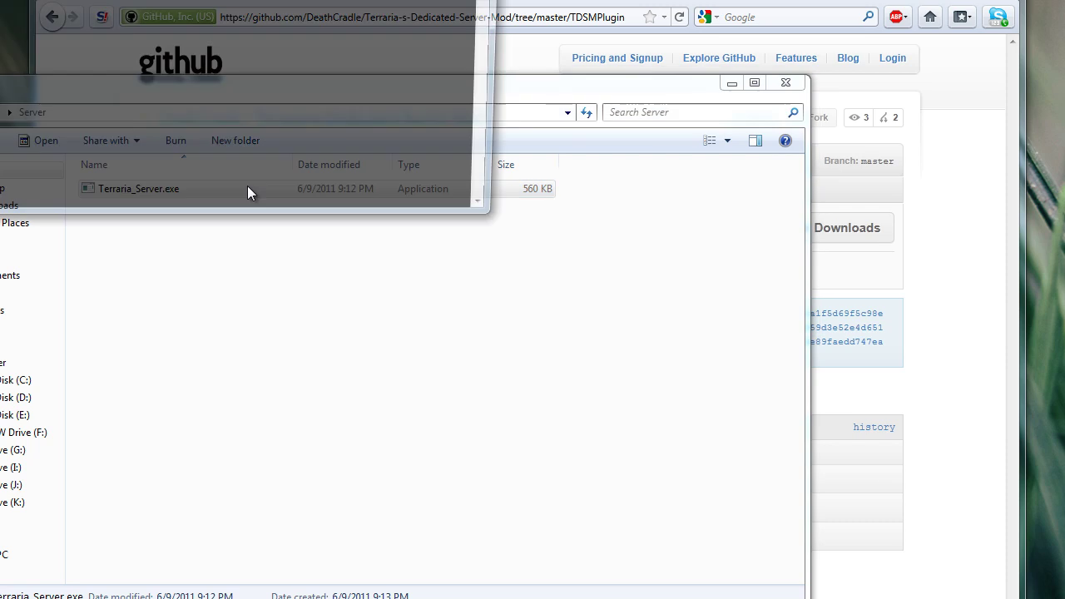
left_click_drag(277, 2, 319, 69)
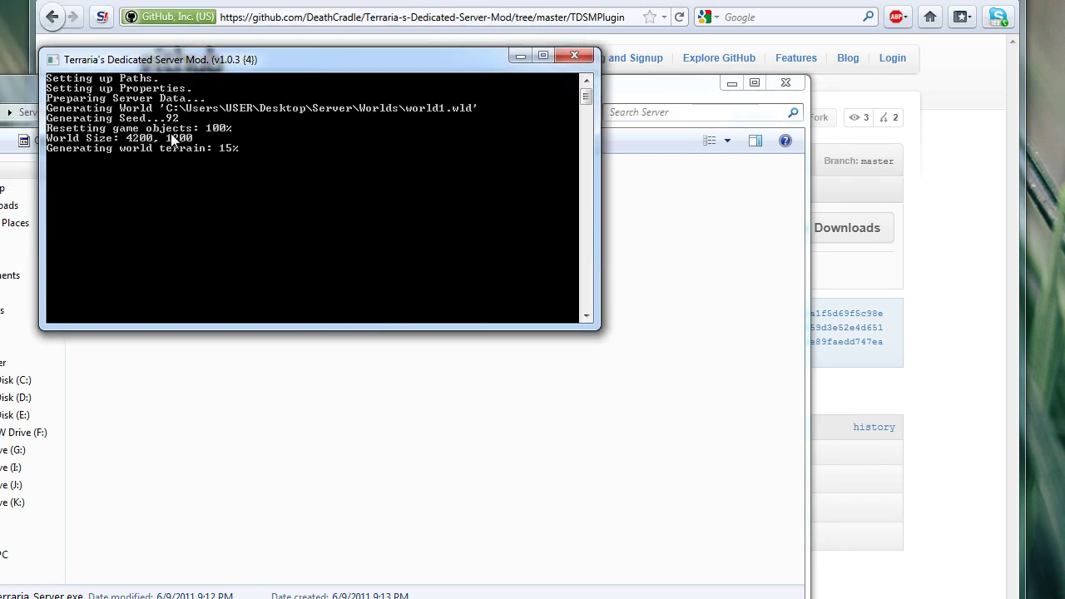
Move the Explorer window clear of the console, look inside the generated Worlds folder and return to the Server folder
left_click_drag(651, 98, 1008, 148)
left_click(545, 284)
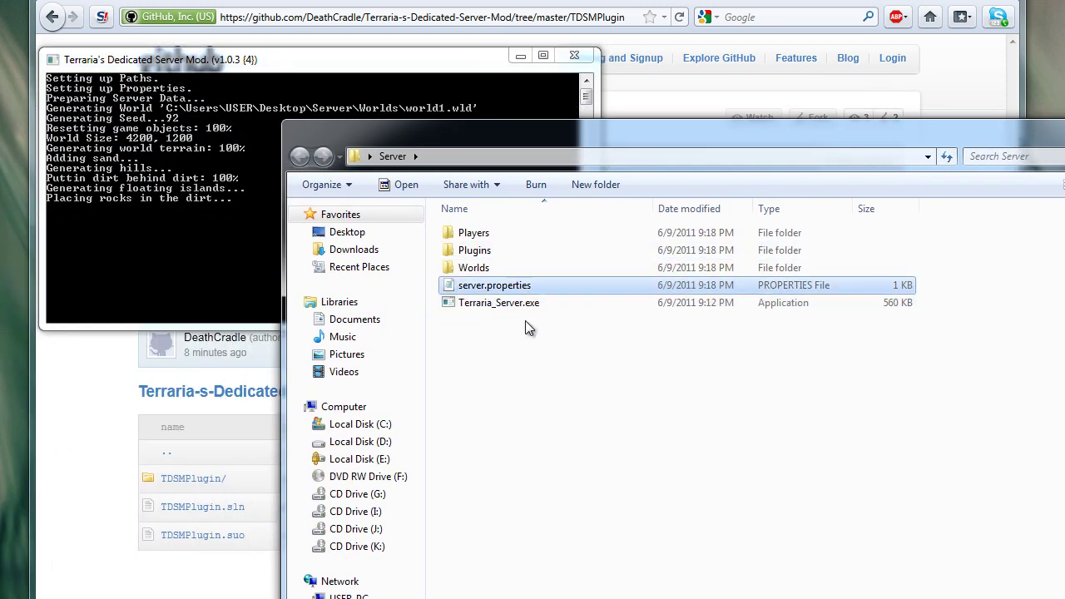
left_click(530, 332)
left_click(480, 272)
double_click(481, 272)
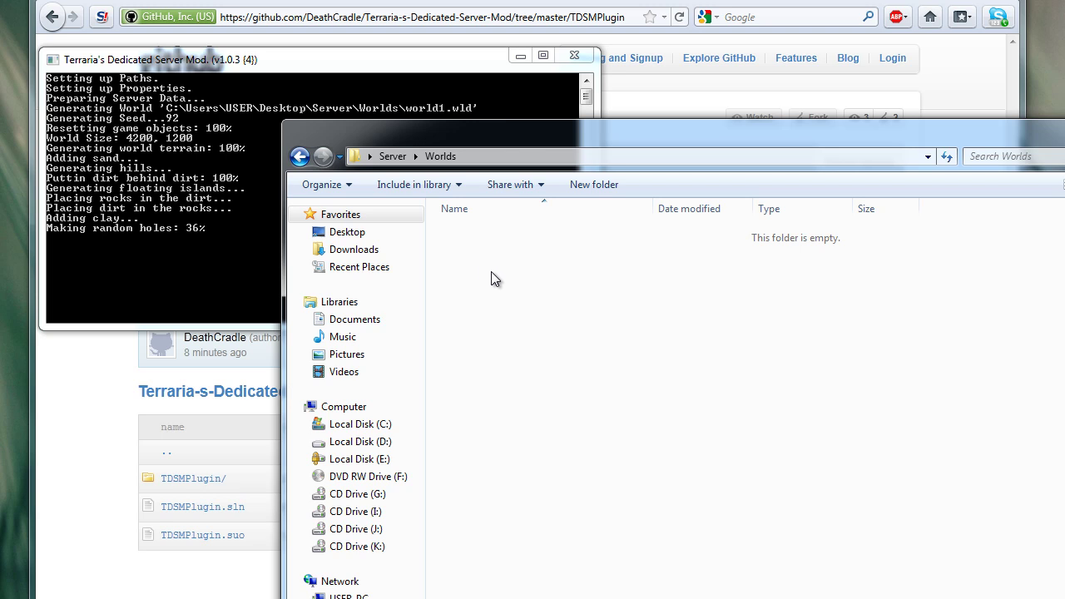
key("BackSpace")
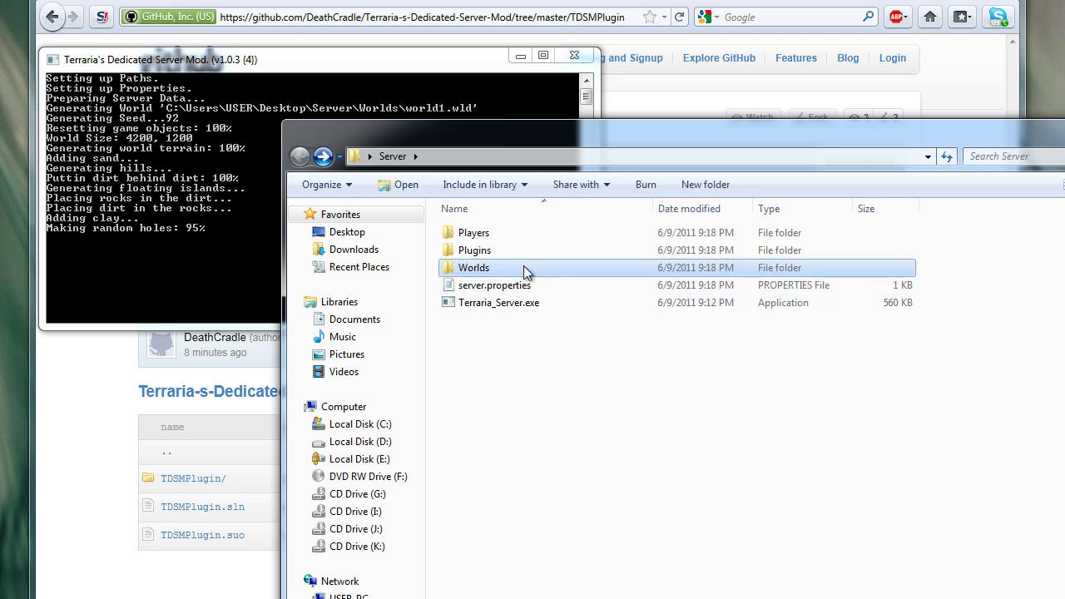
left_click(556, 356)
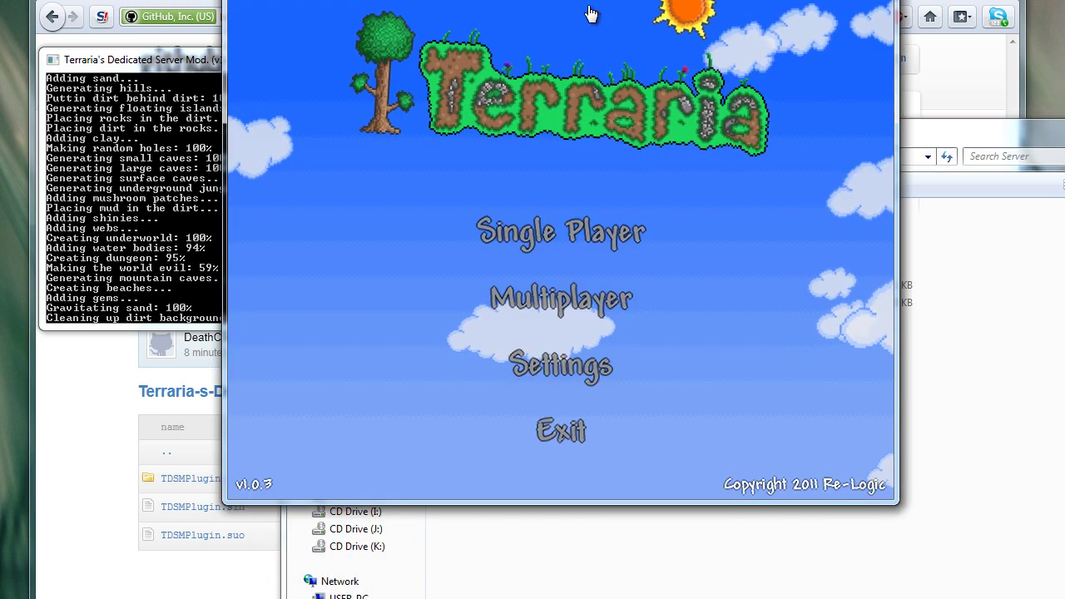
Move the Terraria game window beside the console and choose to join a multiplayer game with the first character
left_click_drag(587, 7, 803, 52)
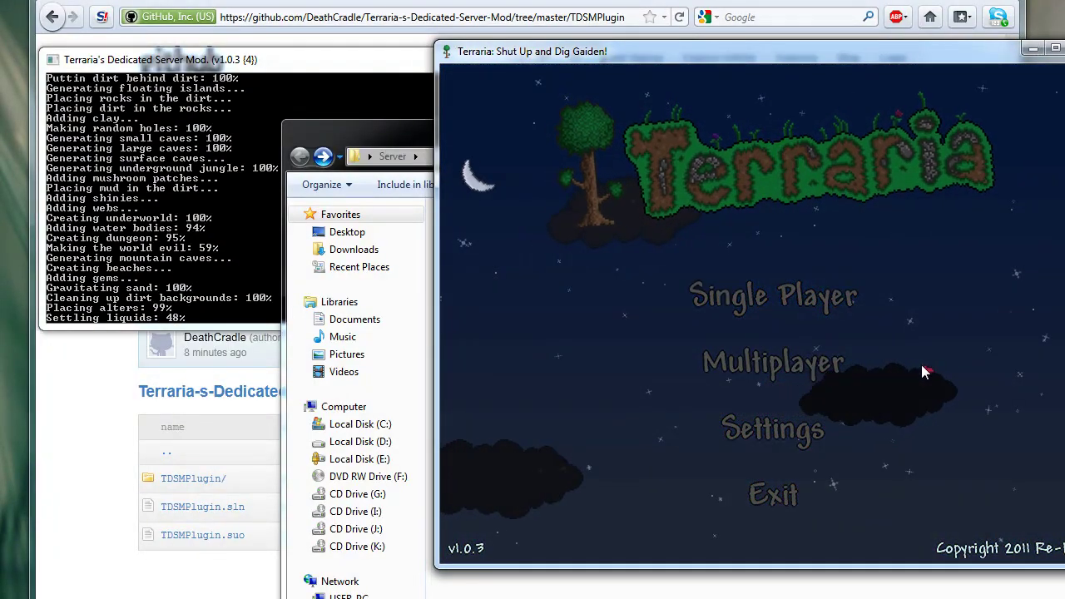
left_click(832, 368)
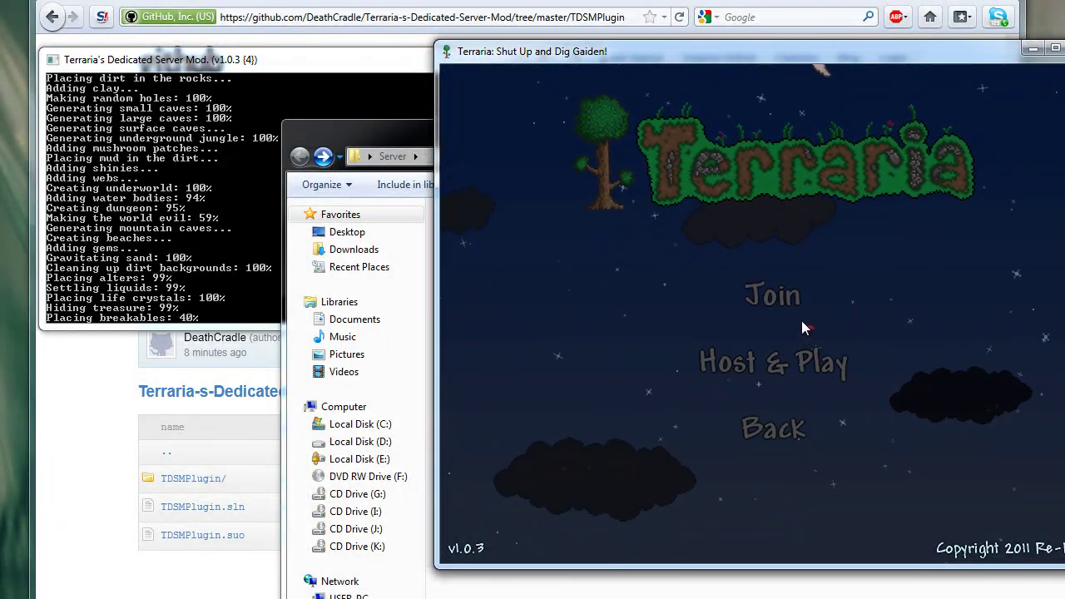
left_click(799, 307)
left_click(776, 246)
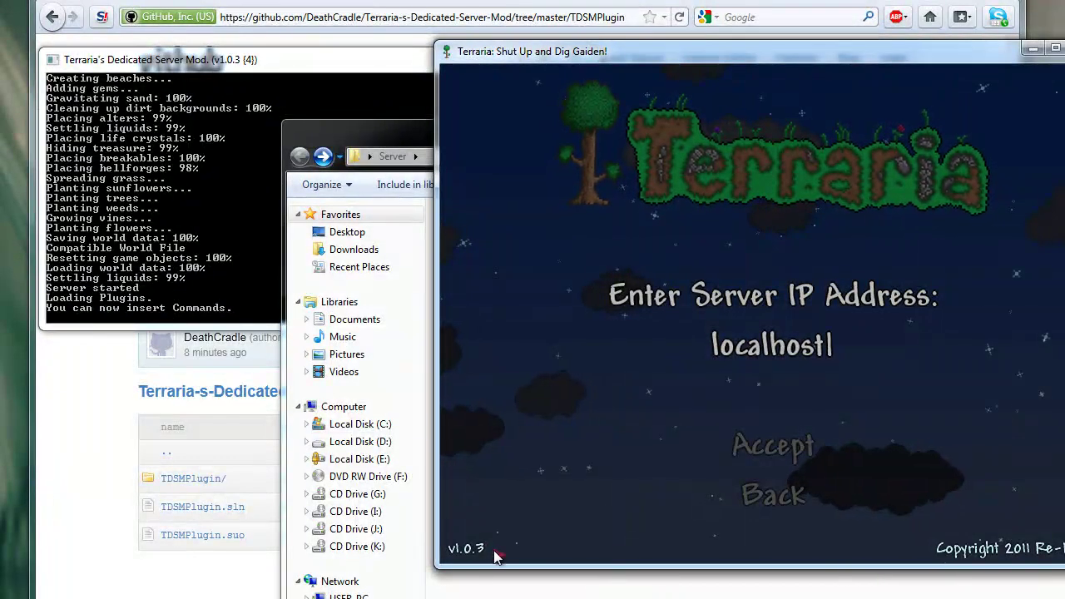
Inspect the Worlds folder again in Windows Explorer for the generated world file
left_click(399, 389)
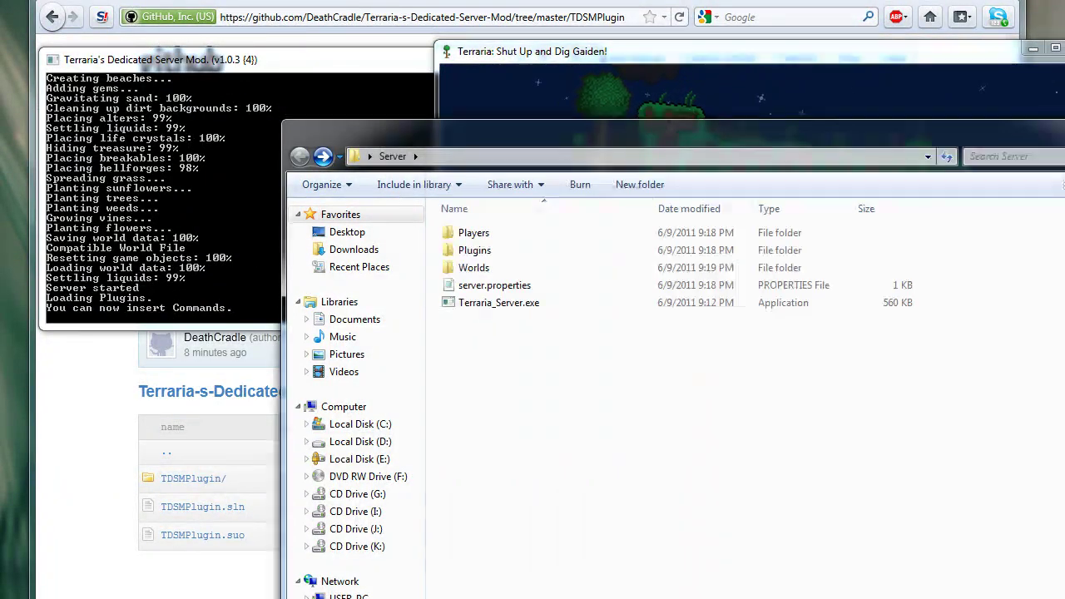
double_click(515, 268)
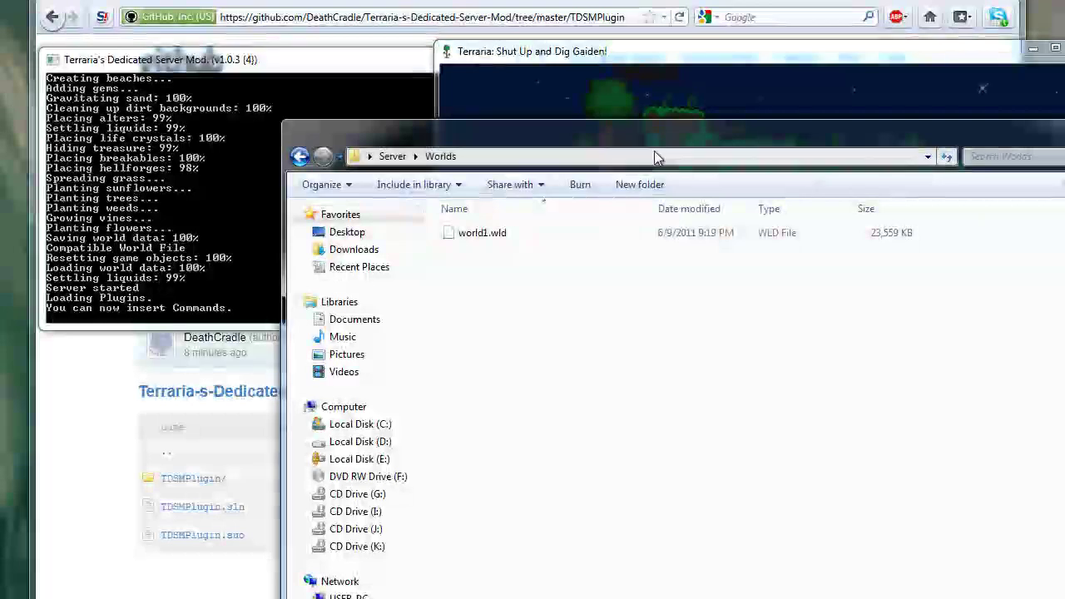
Return to Terraria and connect to the server at localhost on port 7777
left_click(636, 87)
left_click(797, 449)
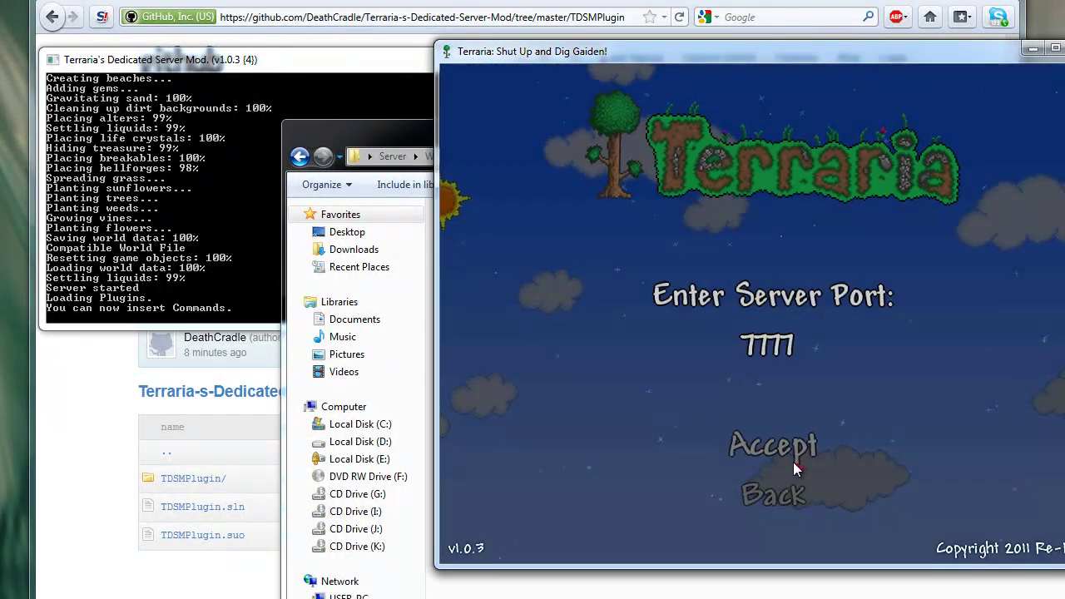
left_click(793, 457)
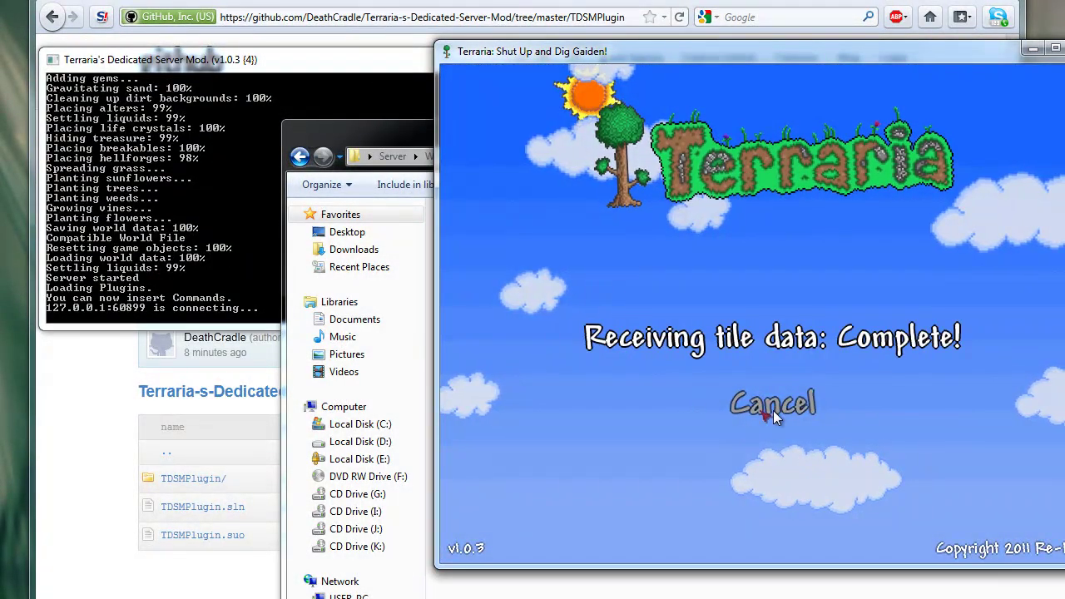
Test the joined world by walking the character around the spawn area and swinging the tool in hotbar slot 3
key("a")
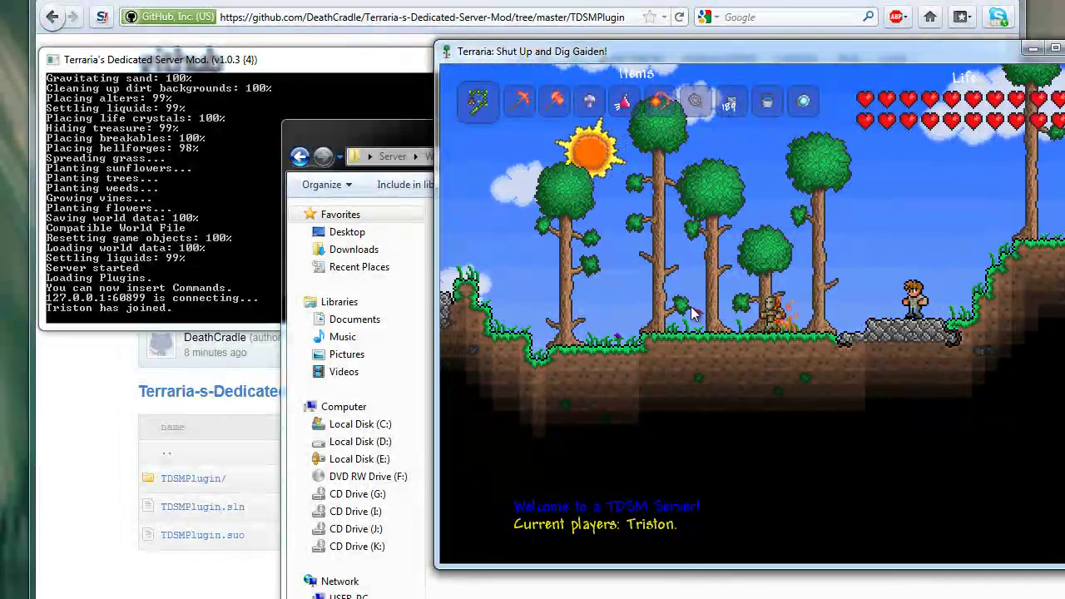
key("d")
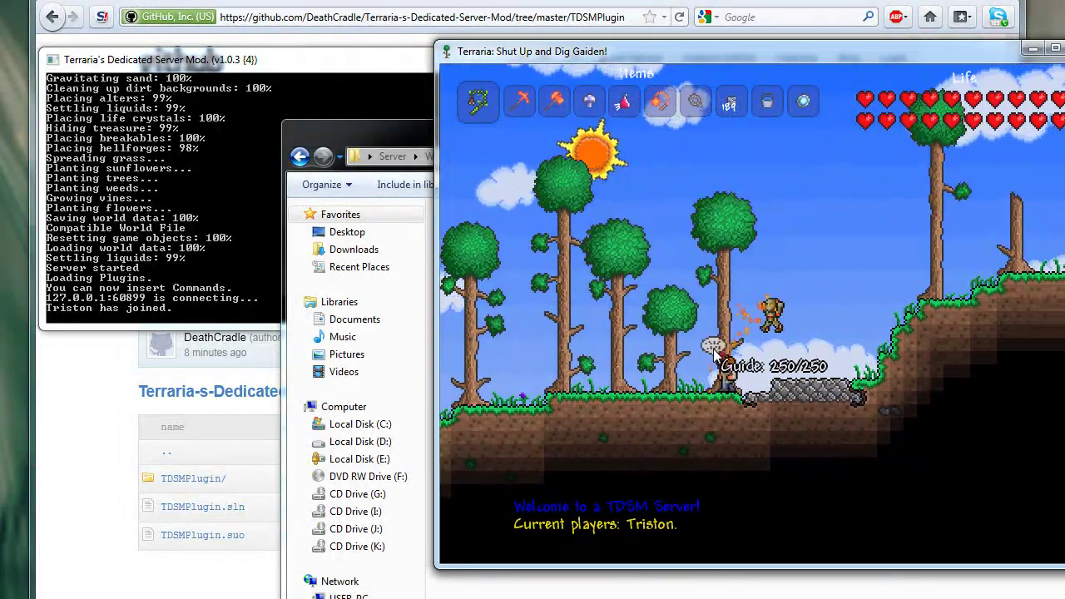
key("3")
left_click(780, 330)
left_click(780, 330)
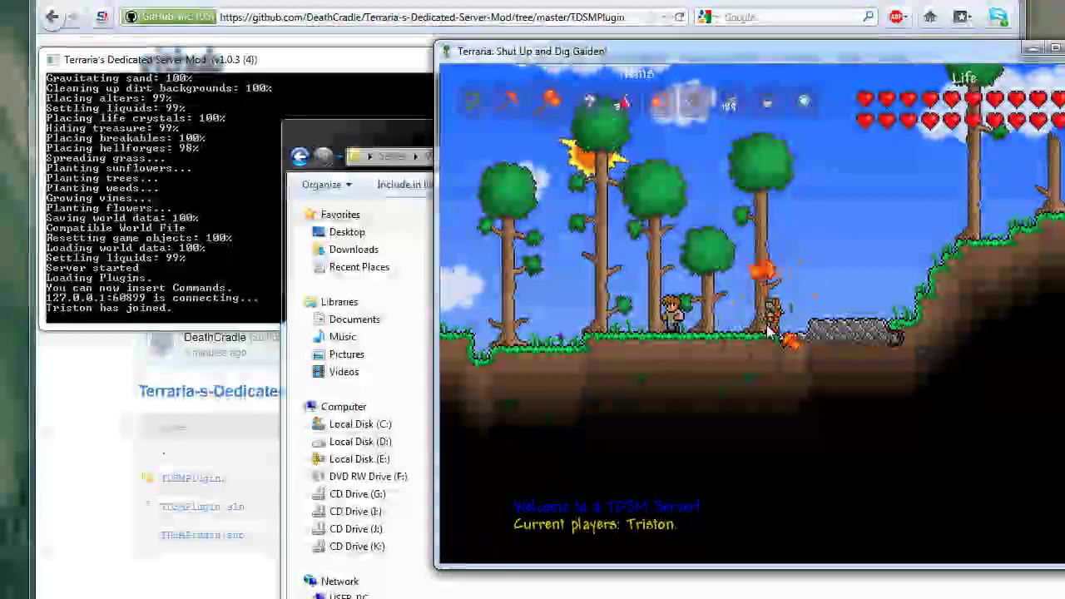
key("a")
key("d")
key("a")
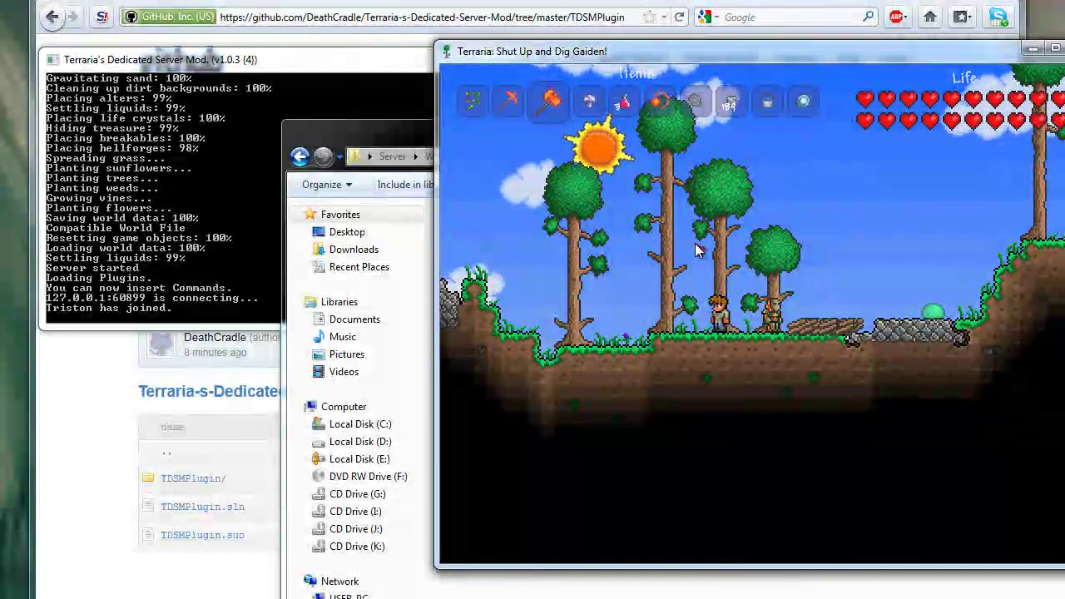
key("Escape")
key("Escape")
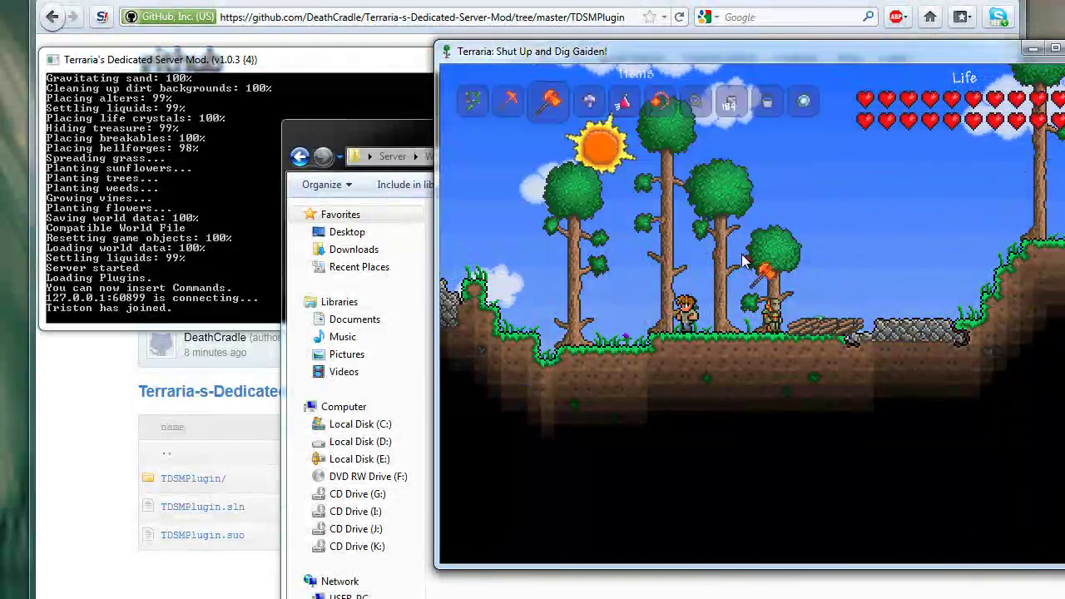
key("a")
key("d")
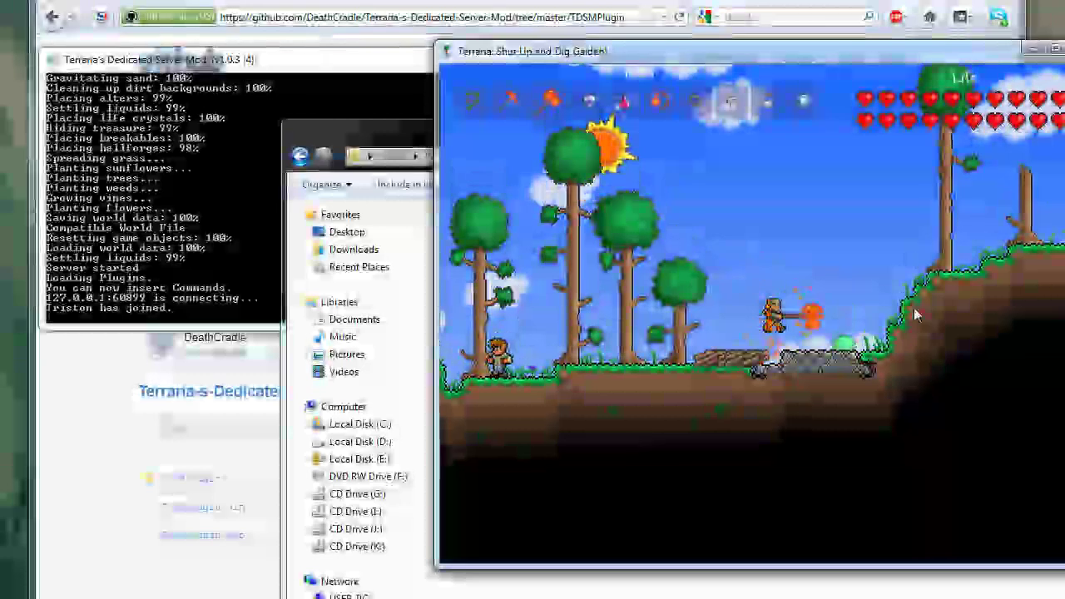
In the server console, run the help command to show the available commands and reload the plugins with reload
left_click(209, 303)
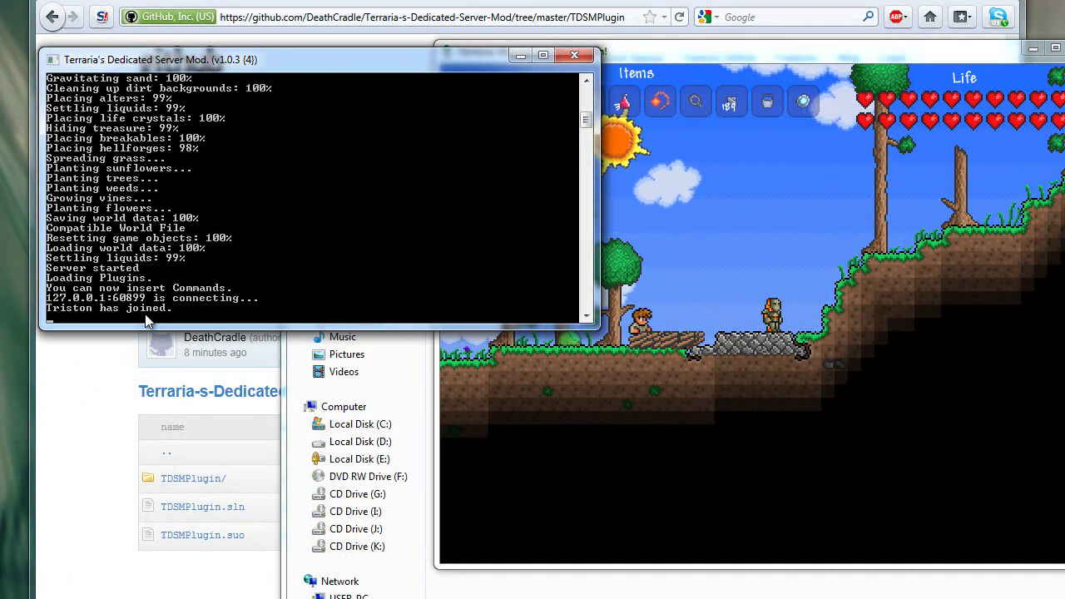
type("help")
key("Return")
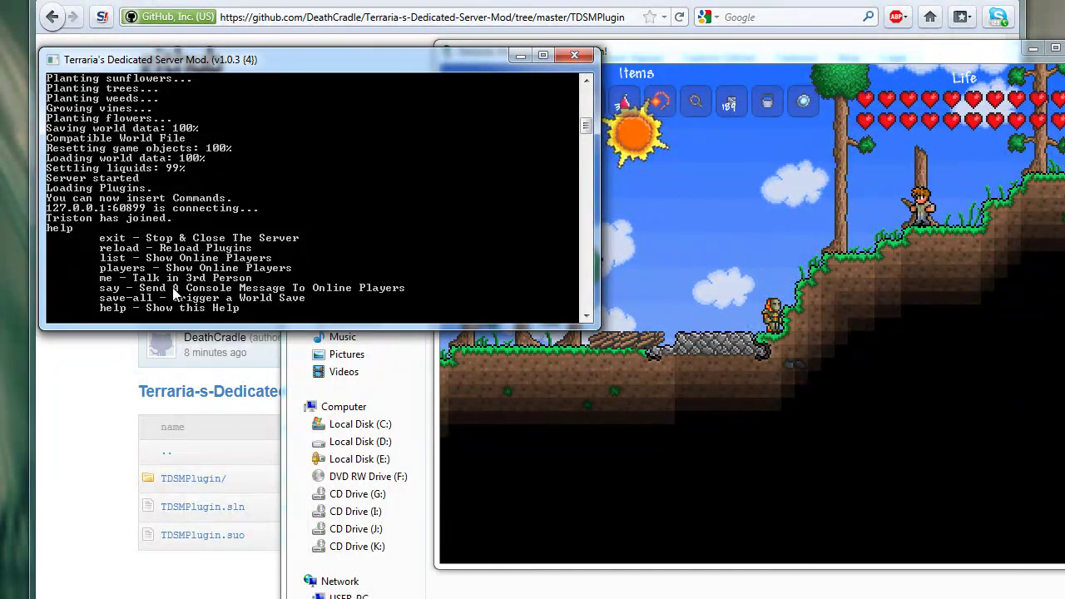
type("reload")
key("Return")
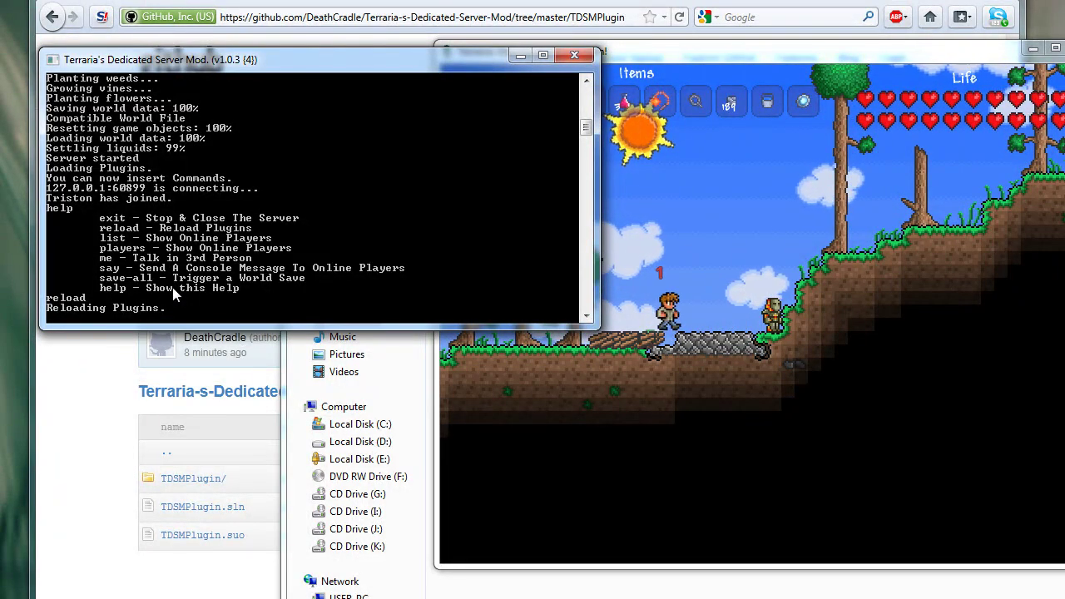
List the online players in the server console with both the list and players commands
type("list")
key("Return")
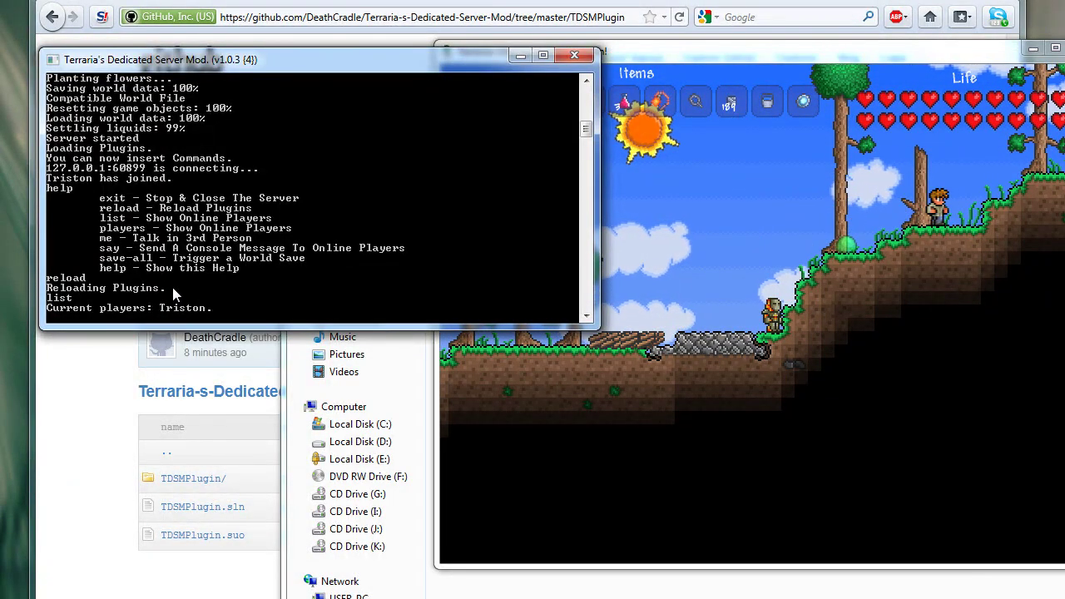
type("players")
key("Return")
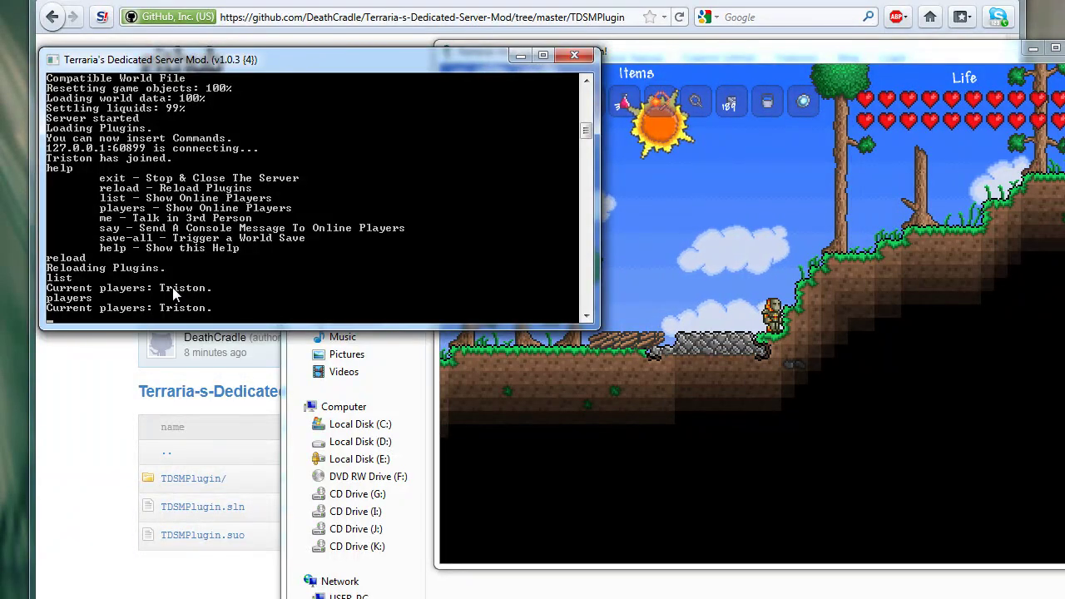
Broadcast the message "hello" to online players with the console's say command, check the game window and return to the console
type("say ")
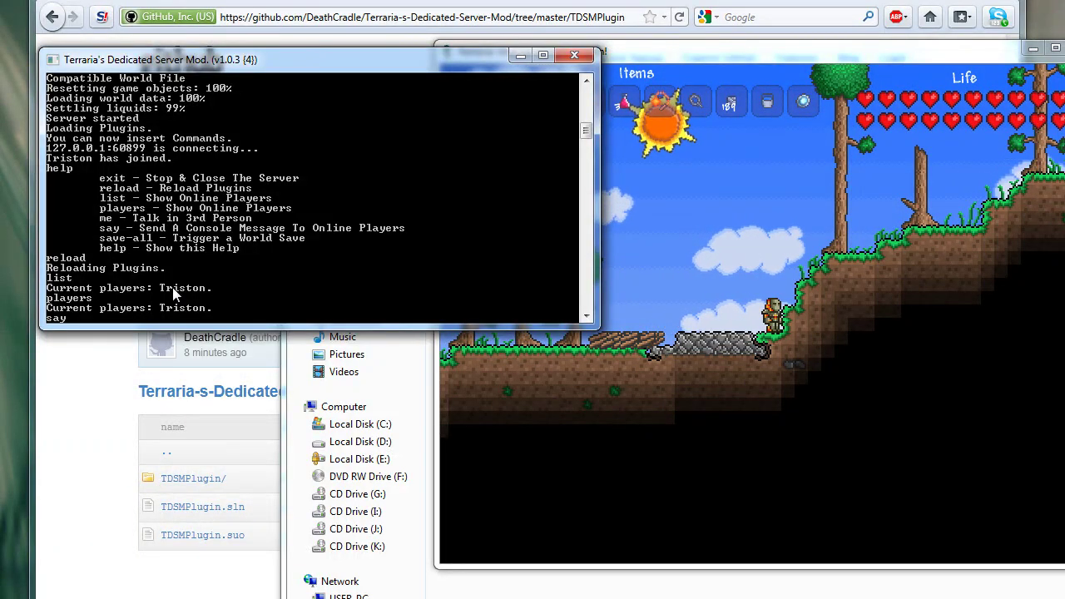
type("hello")
key("Return")
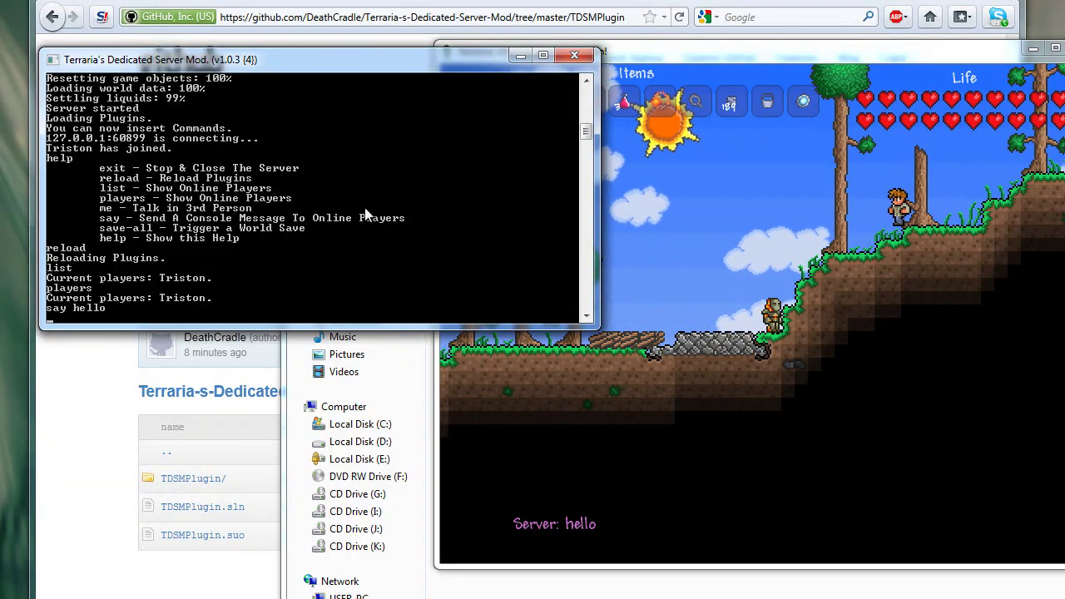
left_click(531, 471)
left_click(281, 257)
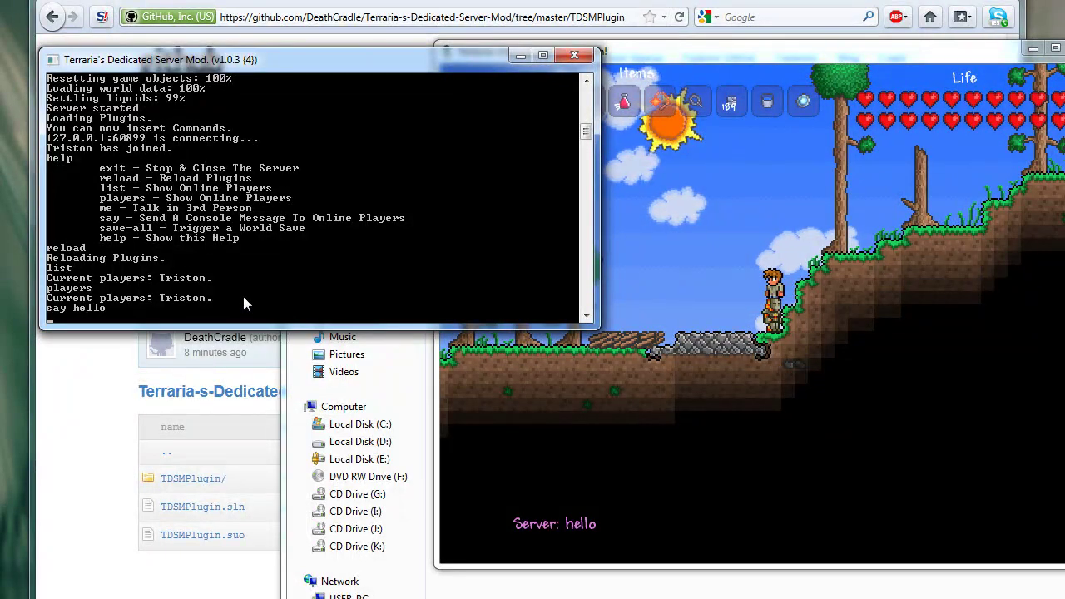
Save the world from the server console with the save-all command and return to the game window
type("save-all")
key("Return")
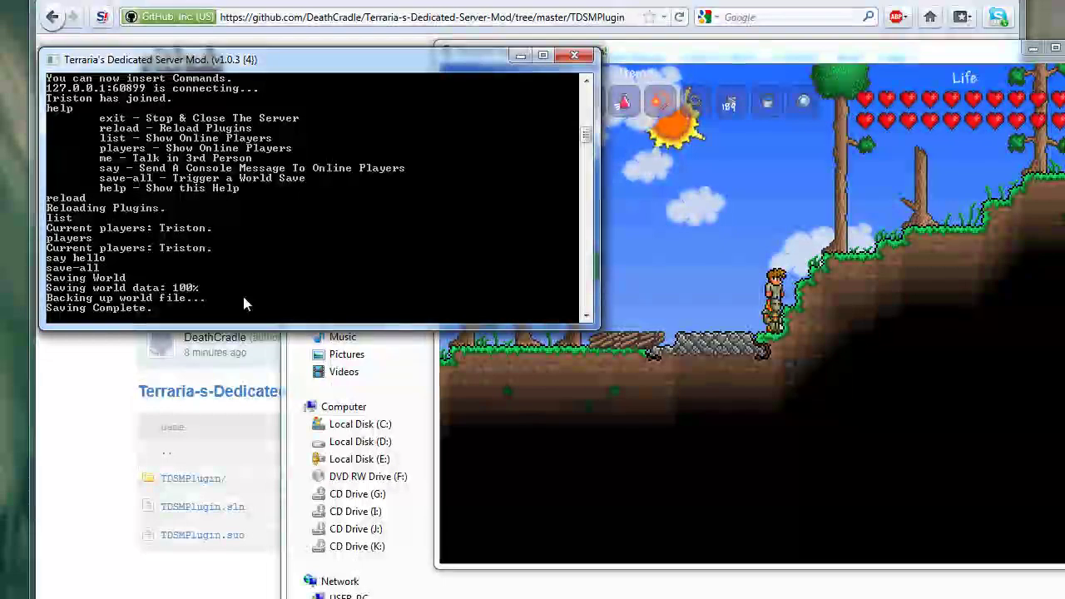
left_click(808, 239)
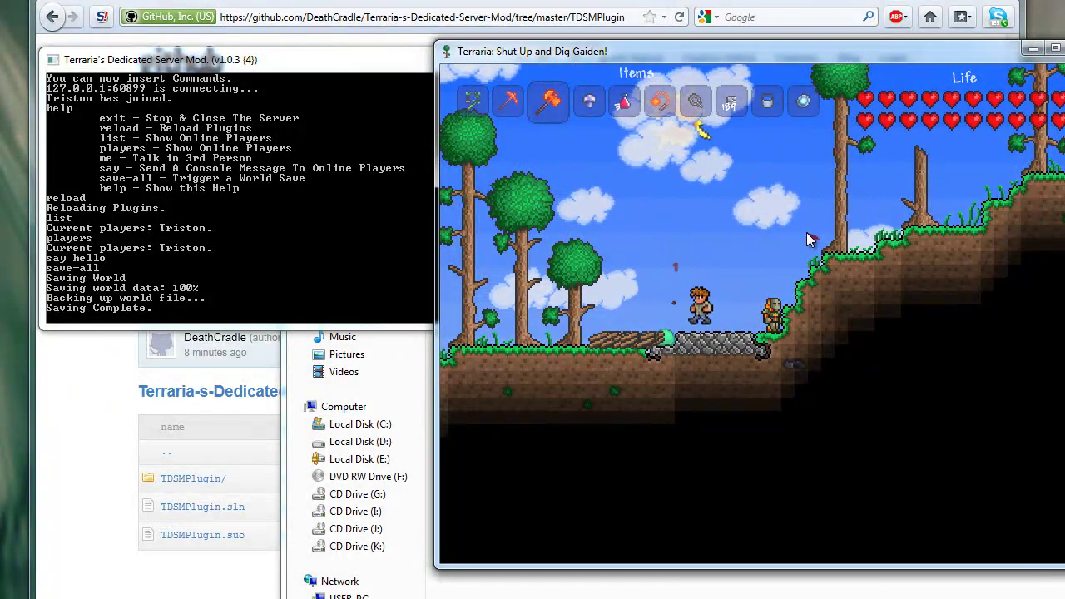
Open server.properties from the Server folder in Notepad and review its maximum tile and worldpath settings
left_click(606, 591)
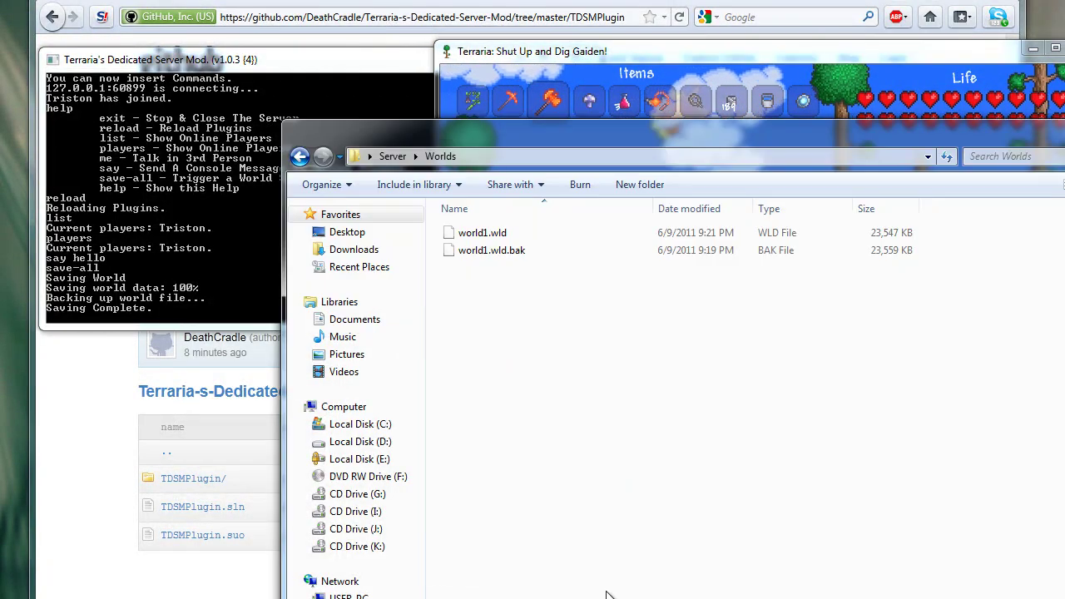
left_click(392, 156)
left_click(529, 286)
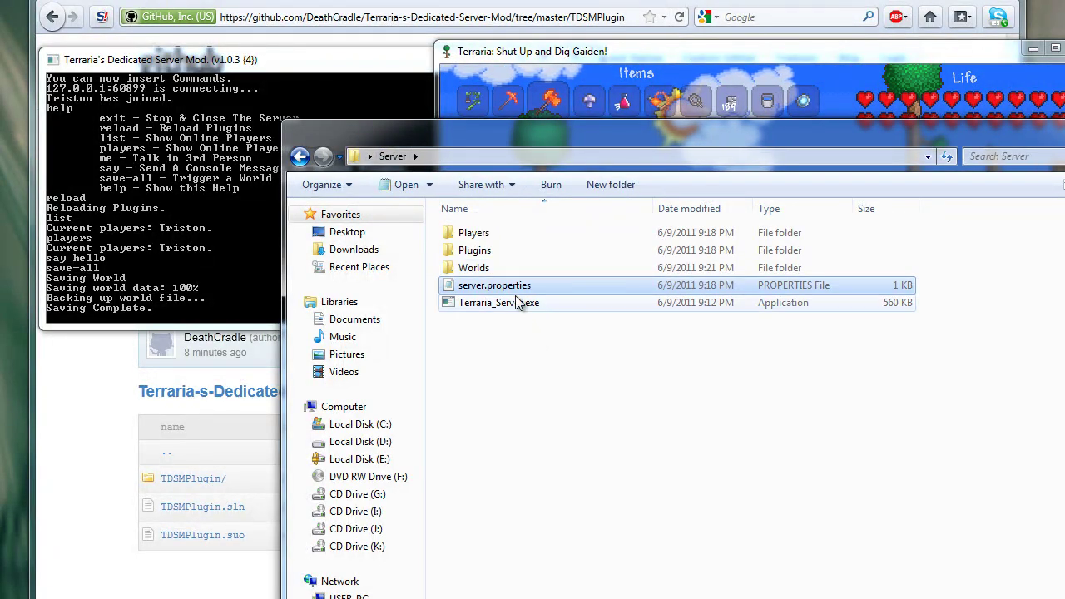
right_click(517, 288)
left_click(563, 321)
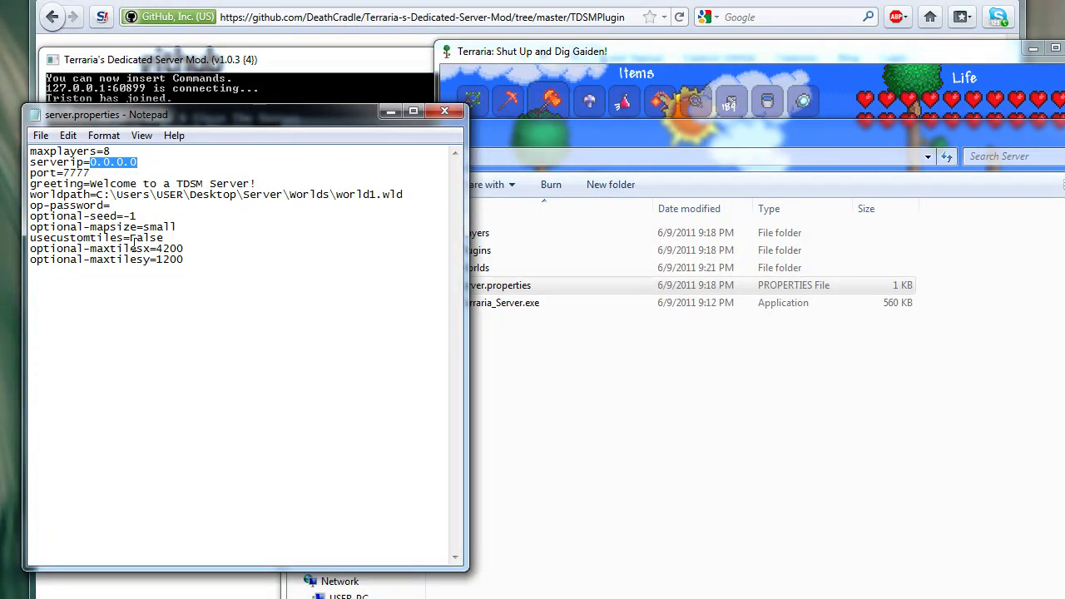
left_click_drag(202, 263, 23, 249)
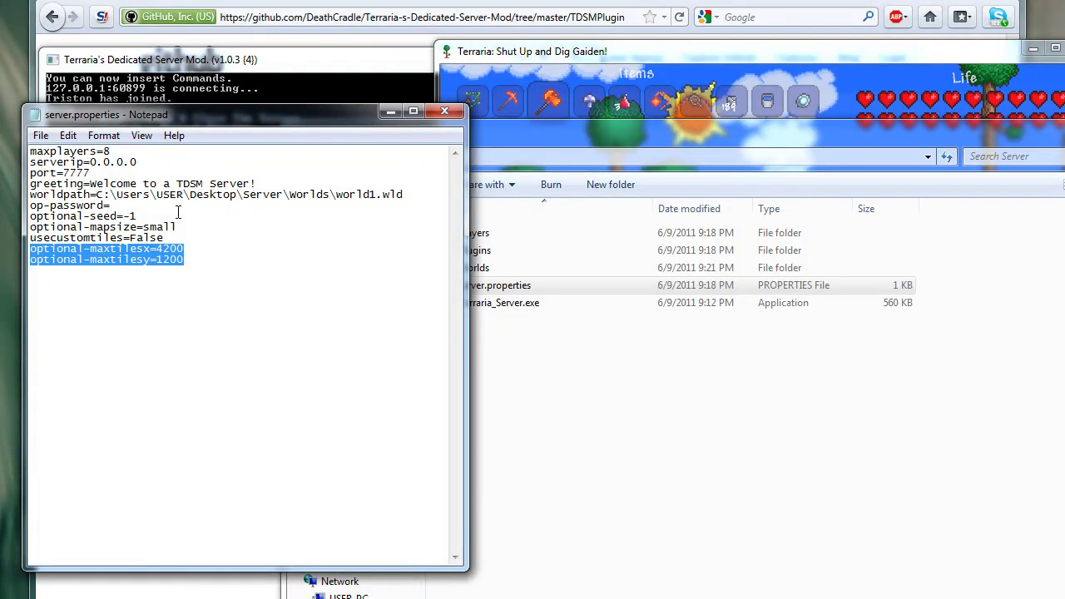
left_click_drag(109, 195, 263, 196)
left_click(263, 197)
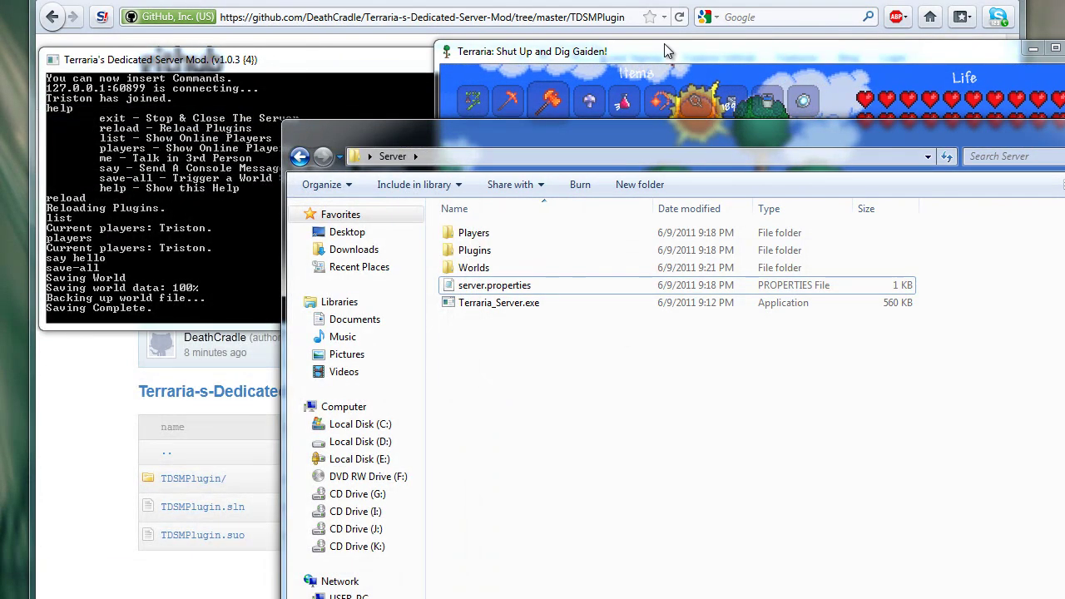
left_click(668, 44)
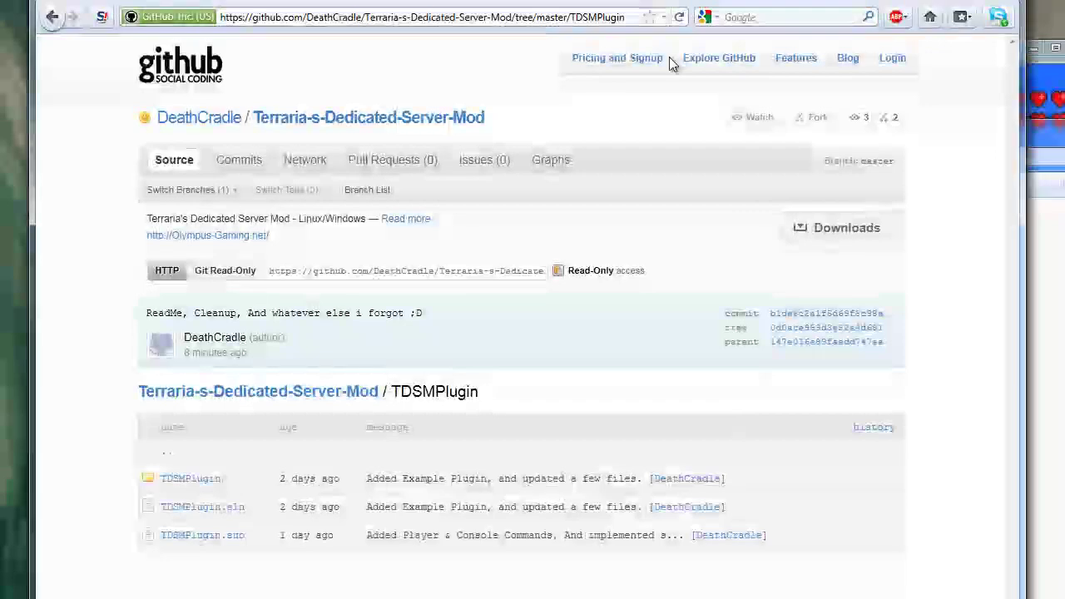
left_click(1038, 245)
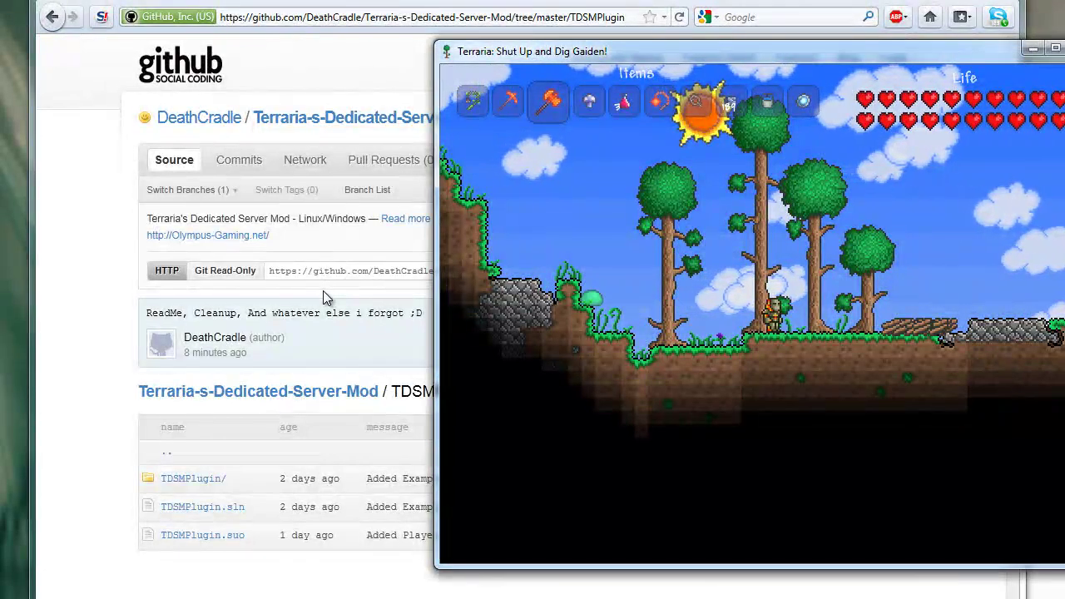
left_click(322, 291)
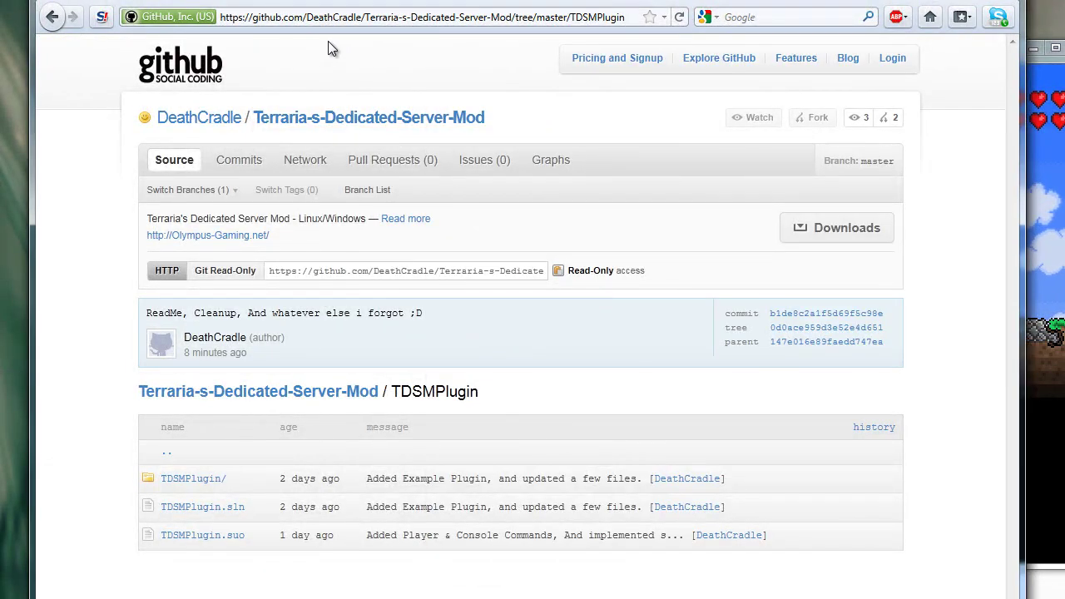
left_click(352, 18)
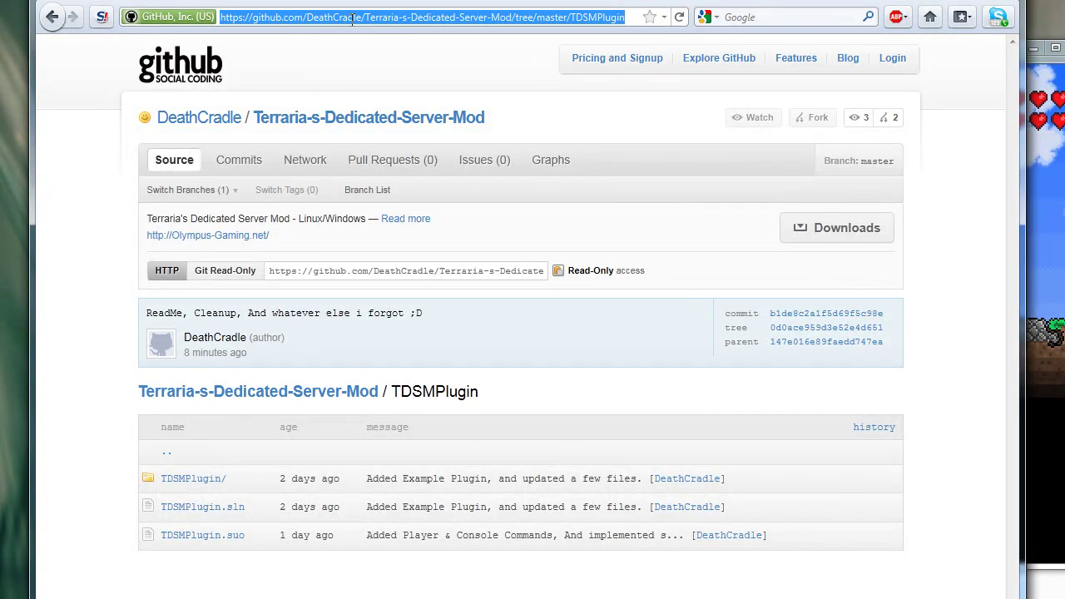
left_click(509, 270)
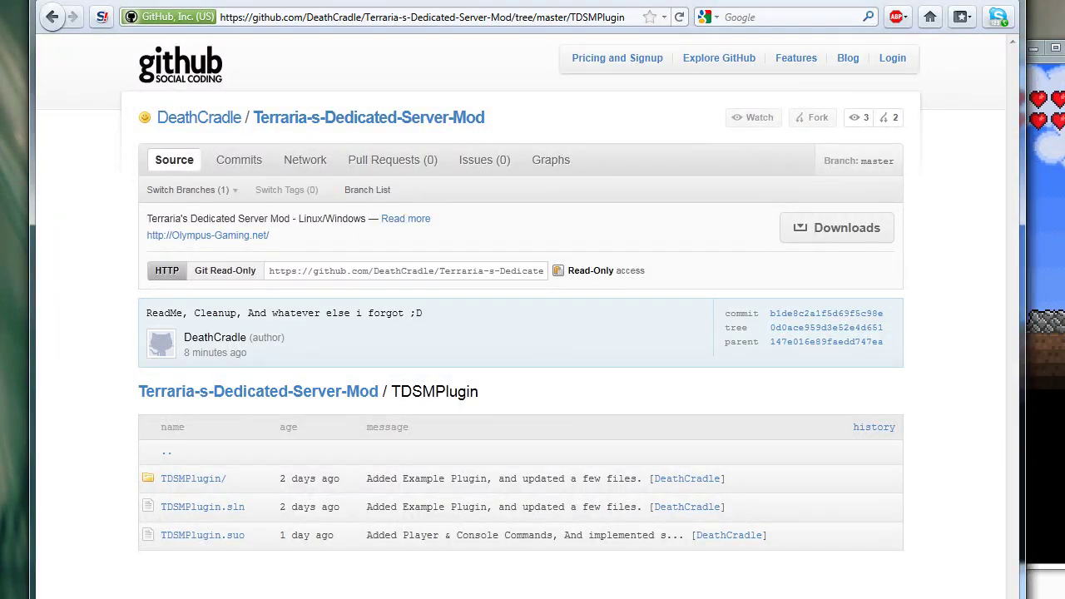
left_click(1040, 357)
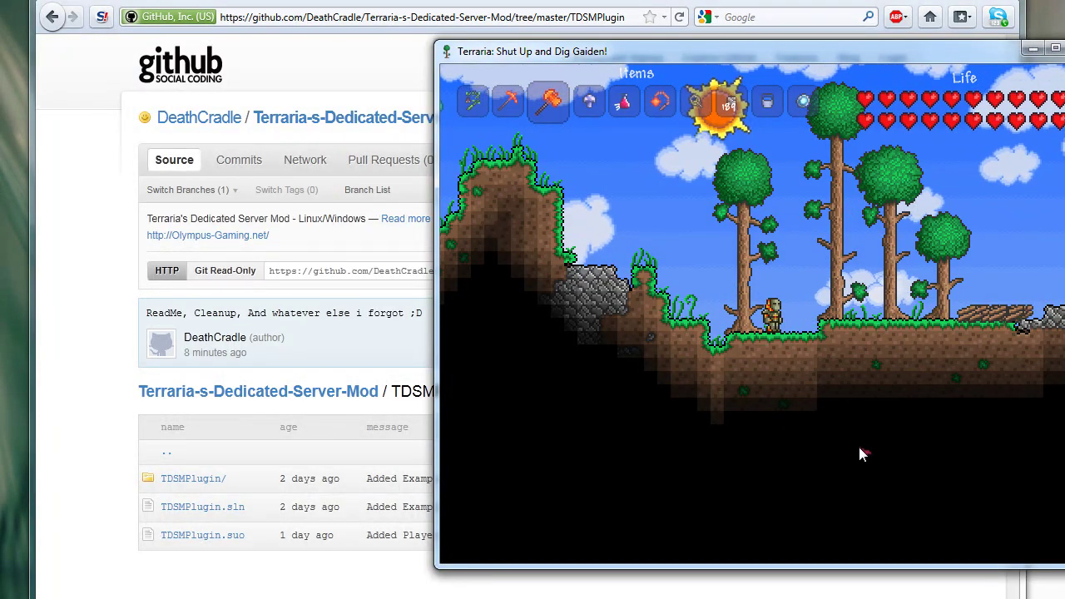
left_click(422, 363)
mouse_move(307, 368)
left_mouse_down()
mouse_move(238, 328)
mouse_move(114, 172)
mouse_move(125, 117)
left_mouse_up()
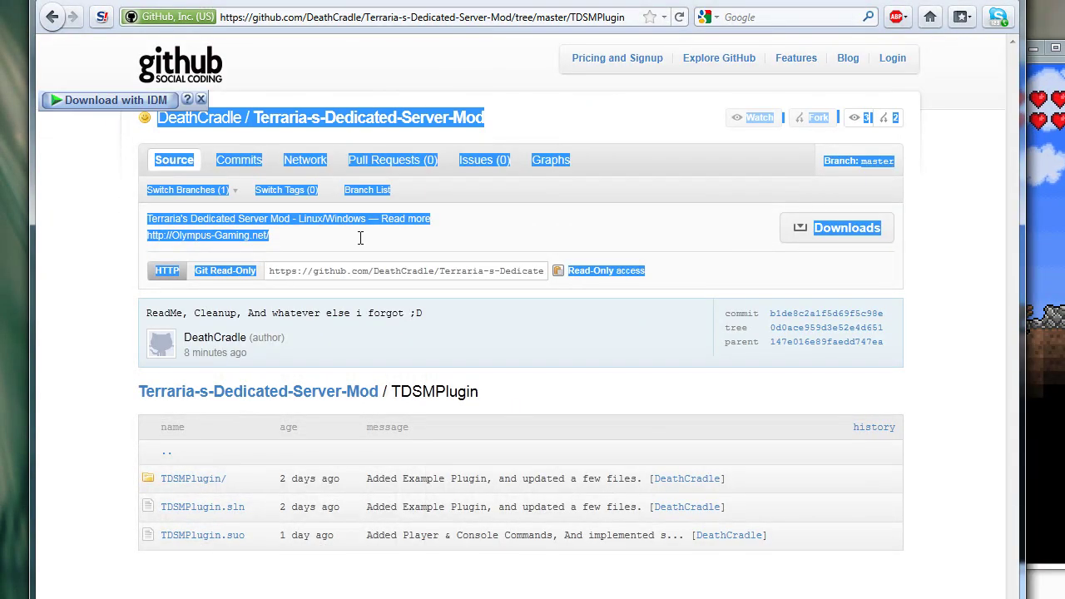
left_click(657, 582)
left_click_drag(484, 397, 281, 130)
left_click(640, 366)
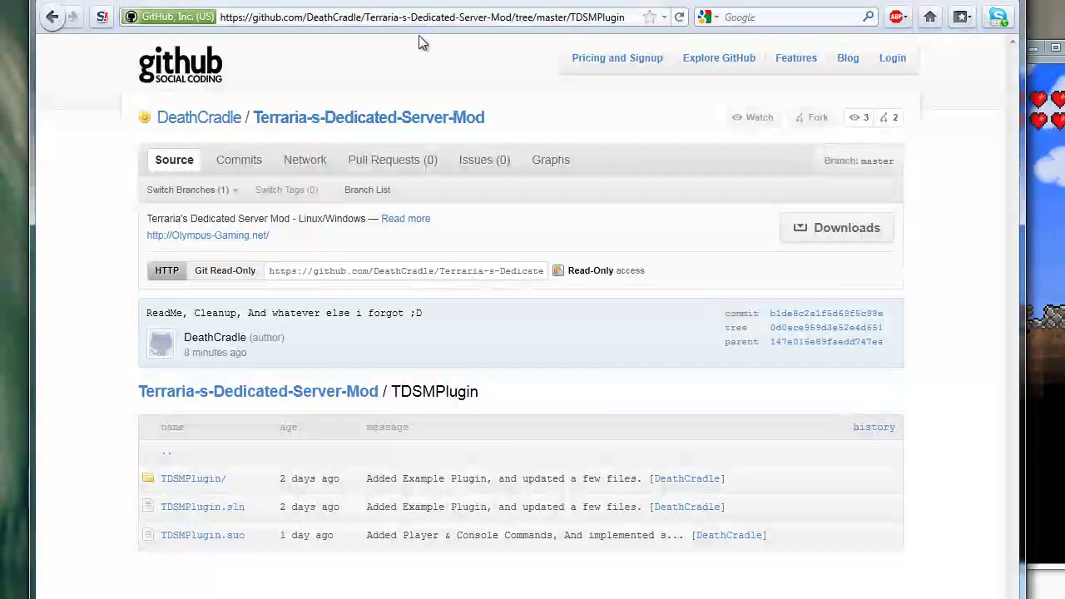
Look up the server's public IP address on whatsmyip.org, highlight it and return to the GitHub TDSMPlugin page
left_click(303, 18)
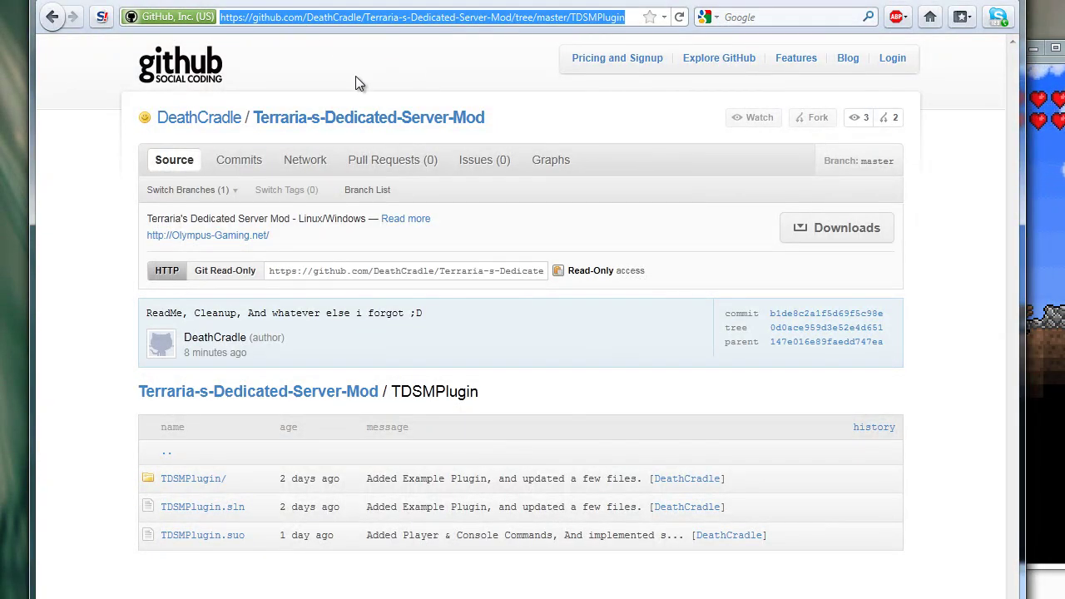
type("whats")
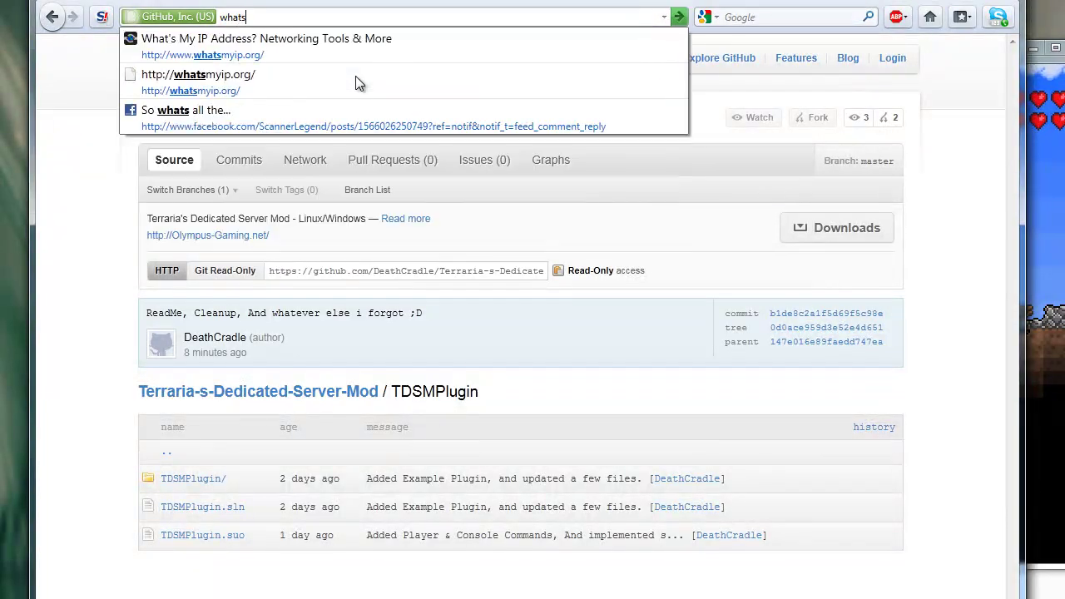
type("myip.org")
key("Return")
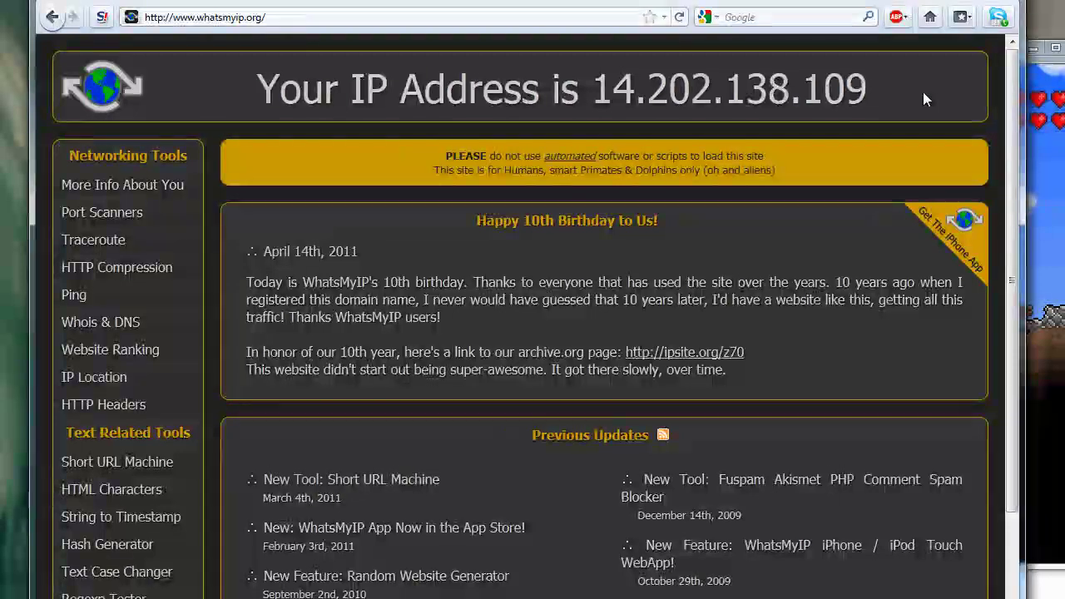
left_click_drag(949, 97, 594, 127)
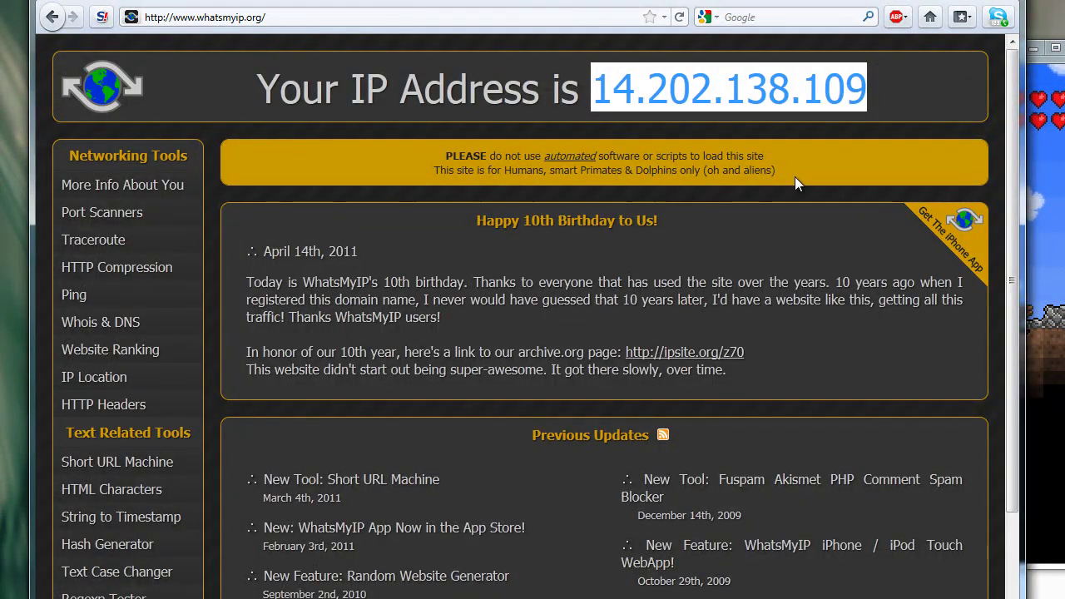
left_click(60, 19)
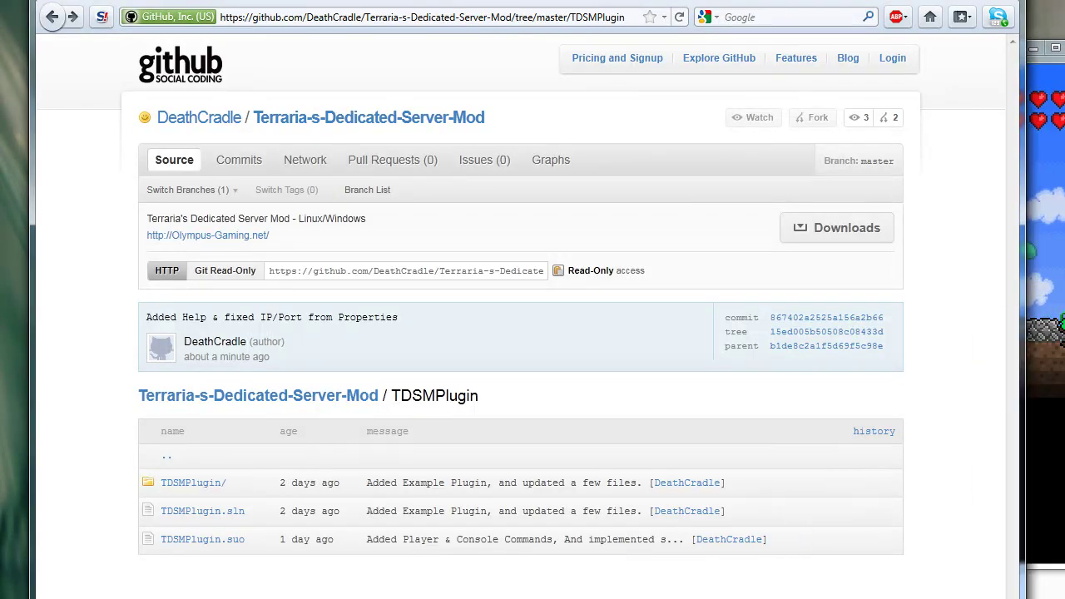
Reopen server.properties for editing from the Server folder, go over the full list of settings and close the file
left_click(502, 594)
right_click(527, 286)
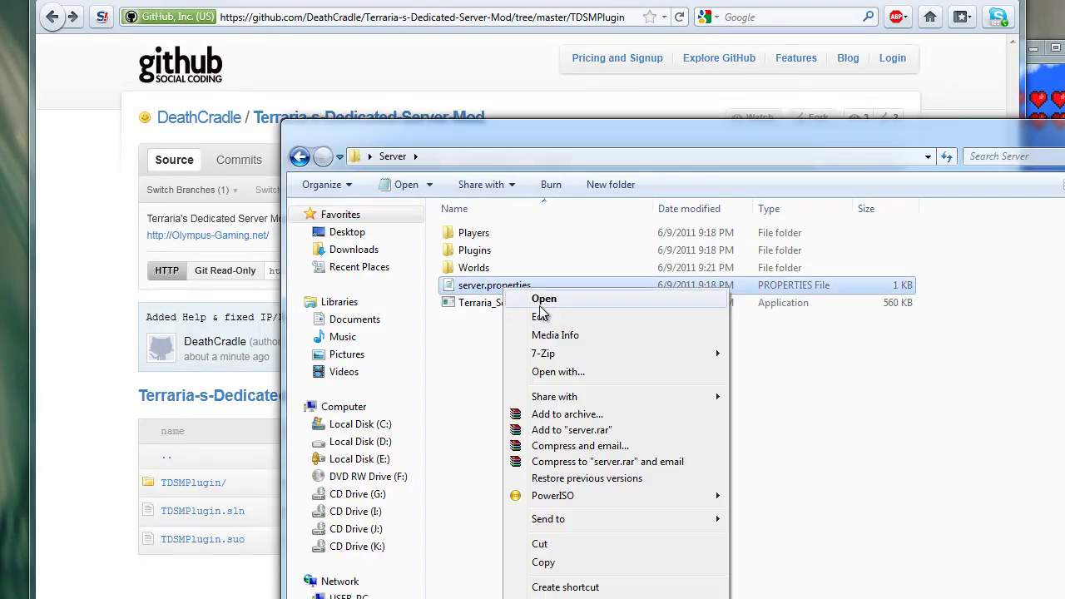
left_click(550, 317)
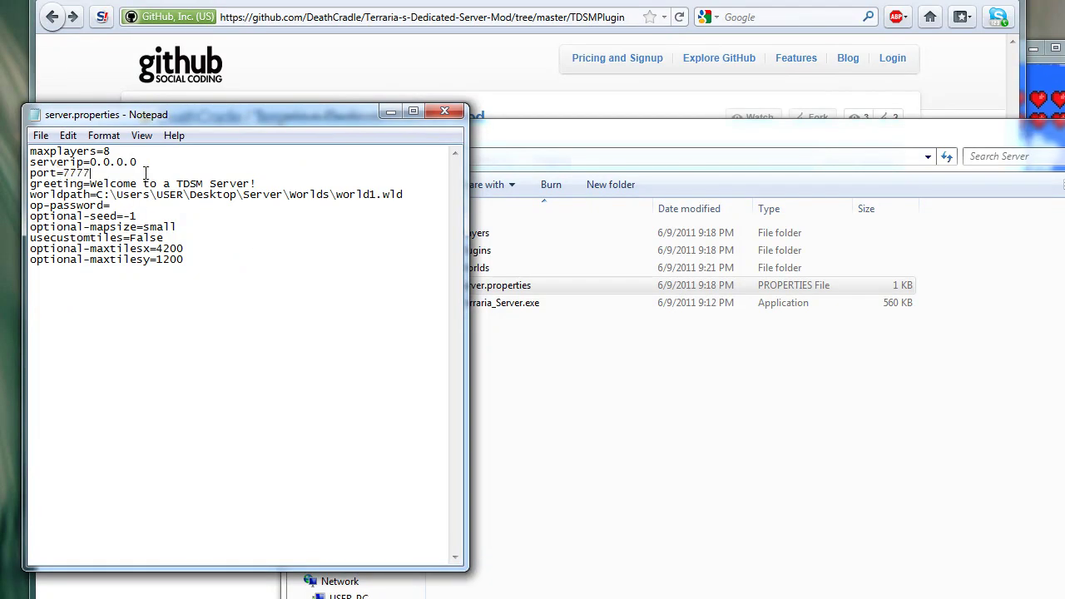
key("ctrl+a")
left_click(245, 275)
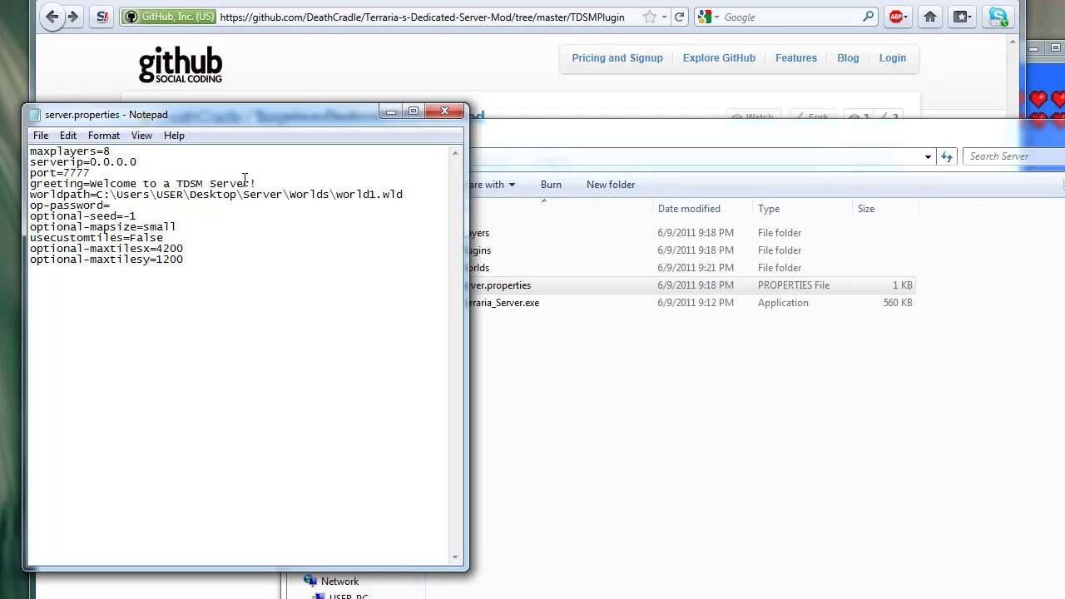
key("ctrl+a")
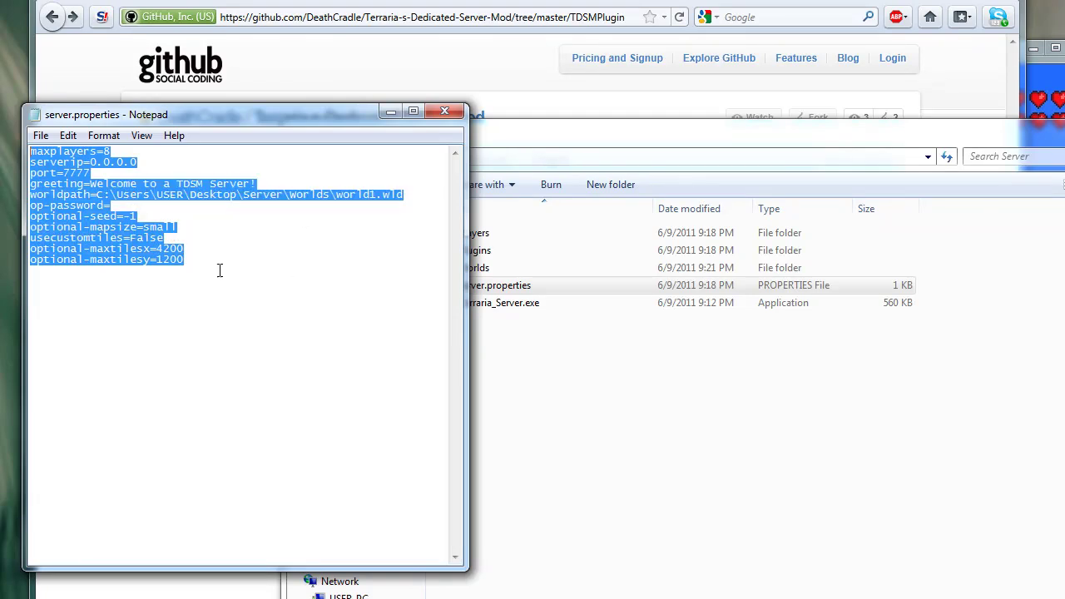
double_click(242, 285)
key("ctrl+a")
left_click(272, 257)
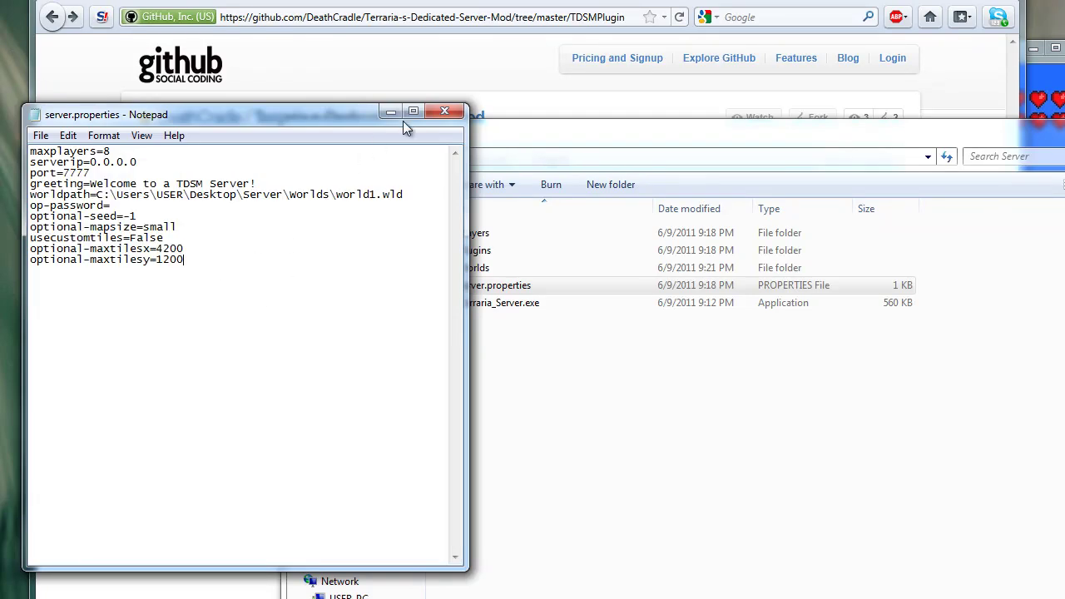
left_click(456, 115)
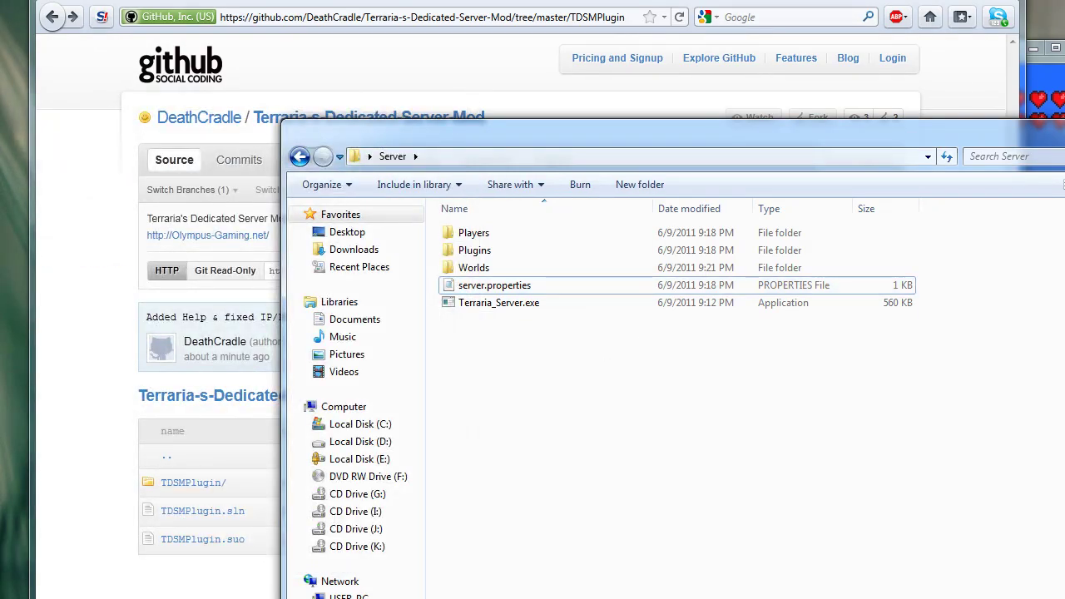